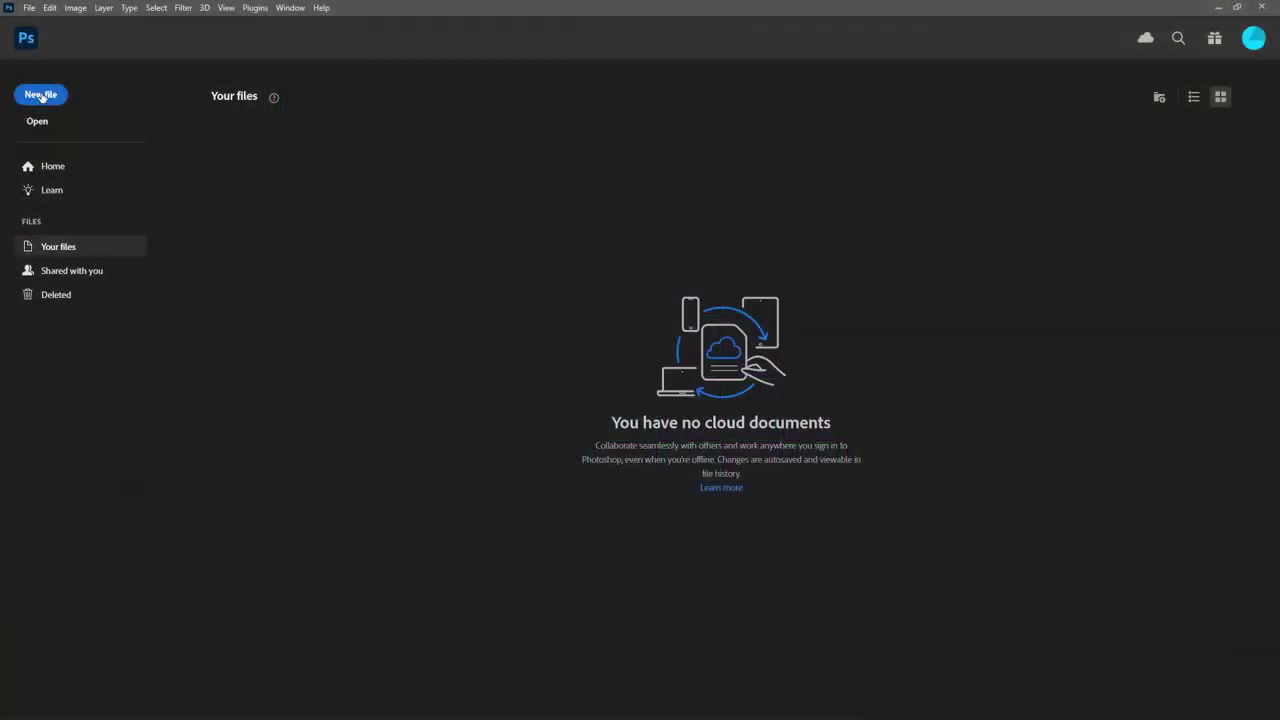
- Create a new blank document from the Custom 600 × 600 px preset
click(42, 95)
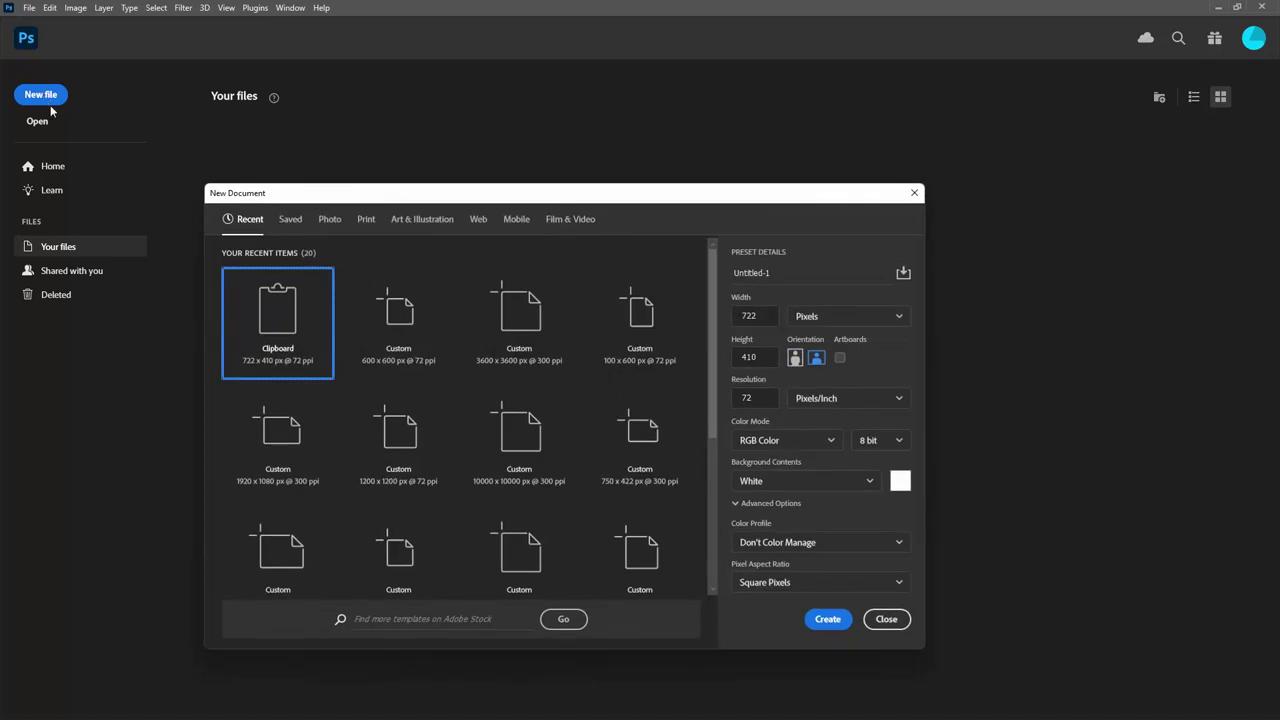
click(410, 335)
click(828, 619)
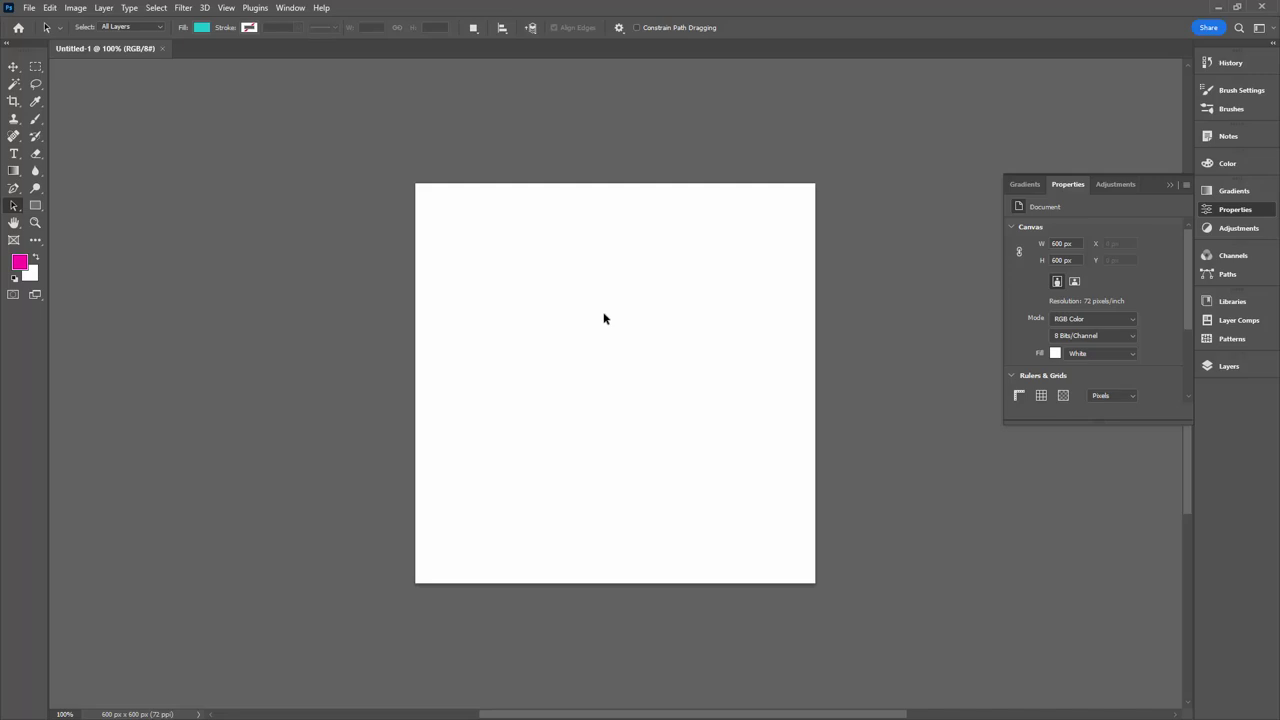
- Draw a 300 × 300 px teal rectangle and move it into the canvas's top-left corner
click(35, 205)
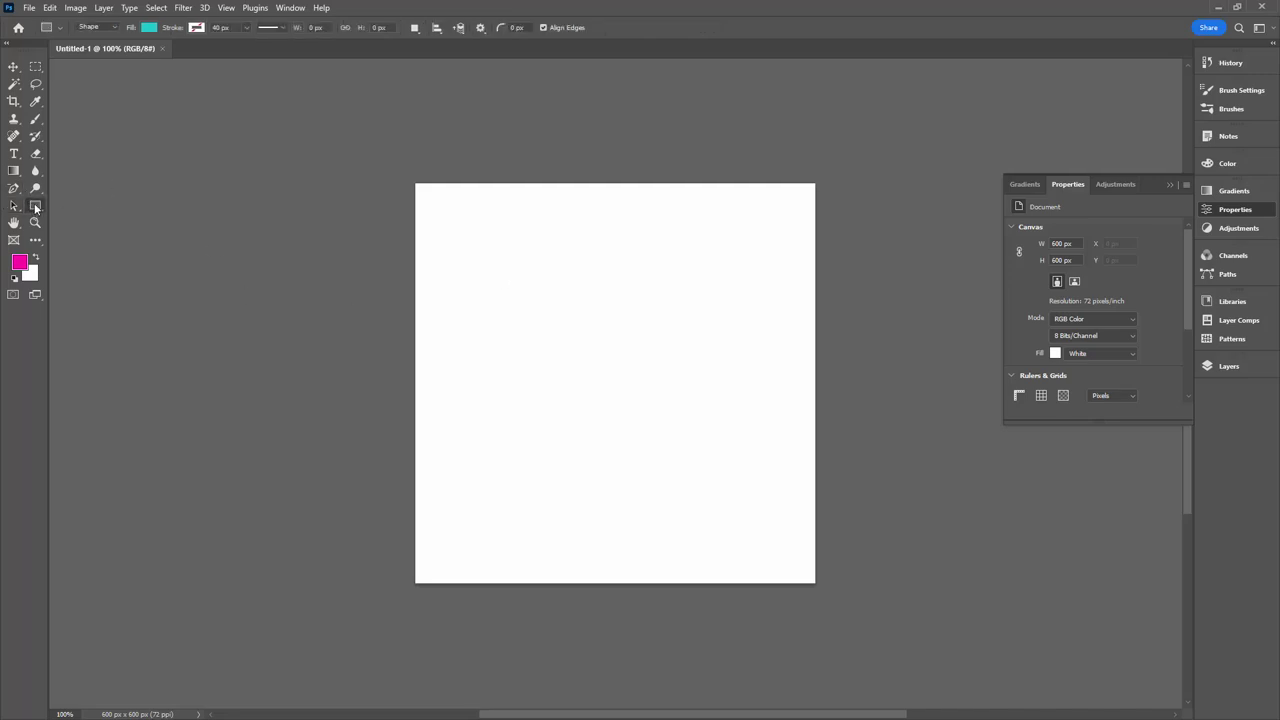
click(110, 207)
click(491, 330)
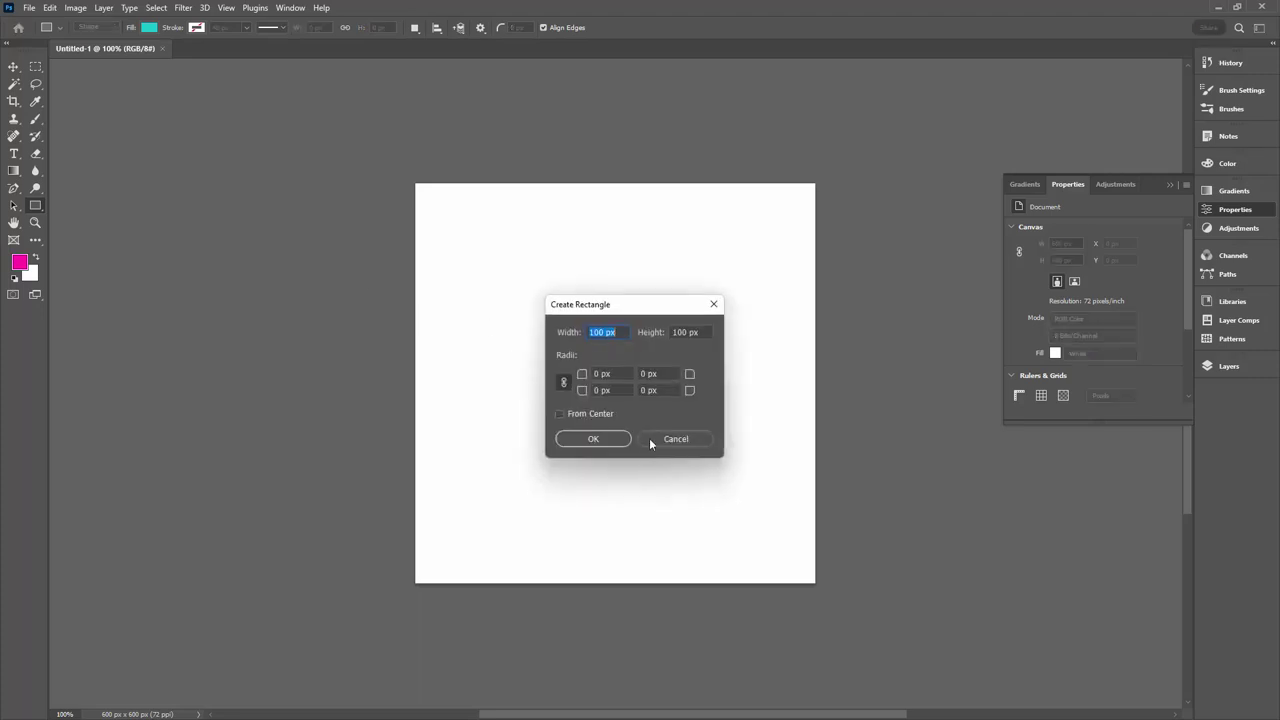
key(Tab)
text(300)
key(Tab)
click(594, 439)
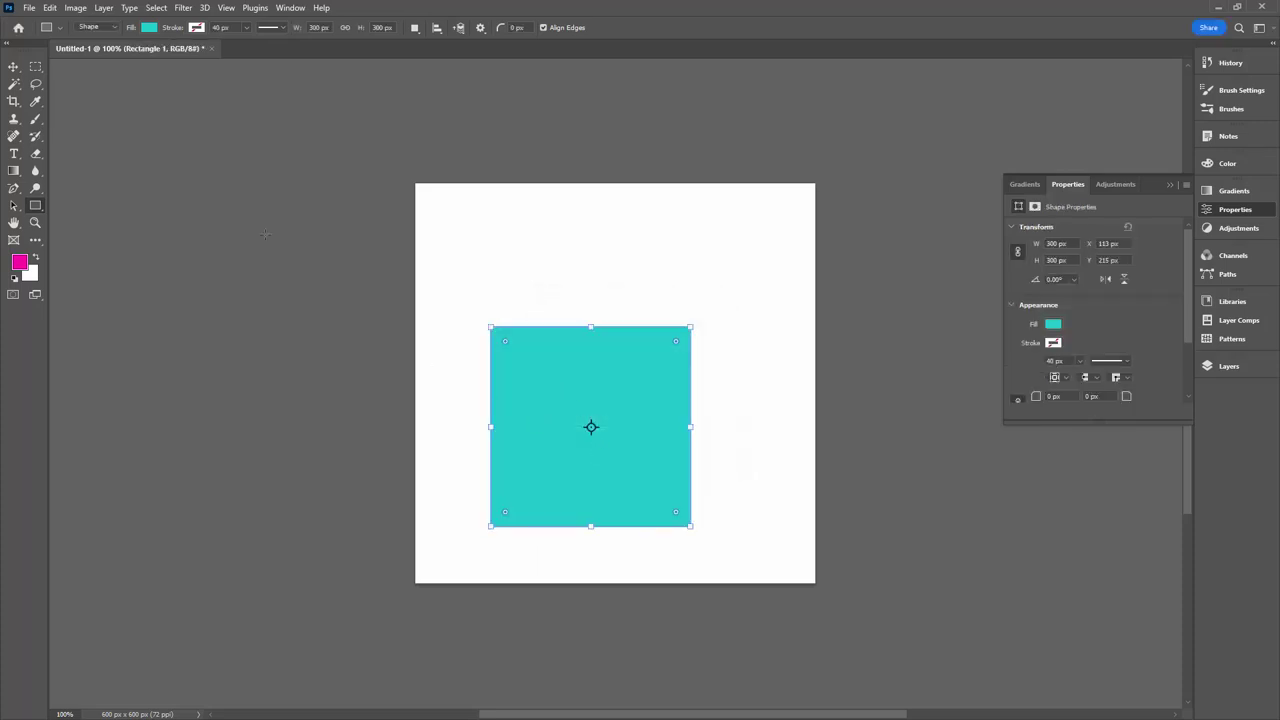
click(13, 66)
drag(526, 428, 451, 285)
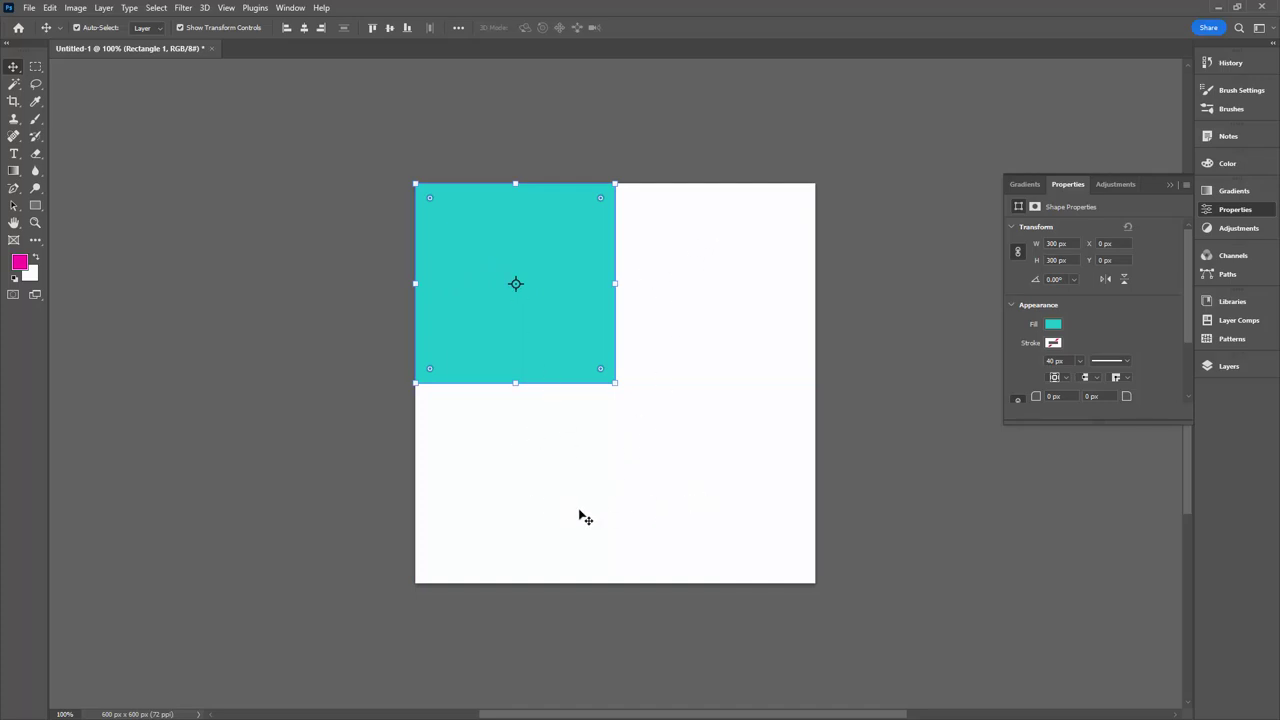
- Convert Rectangle 1 to a smart object and Alt-drag a copy into the bottom-right quarter
click(1228, 366)
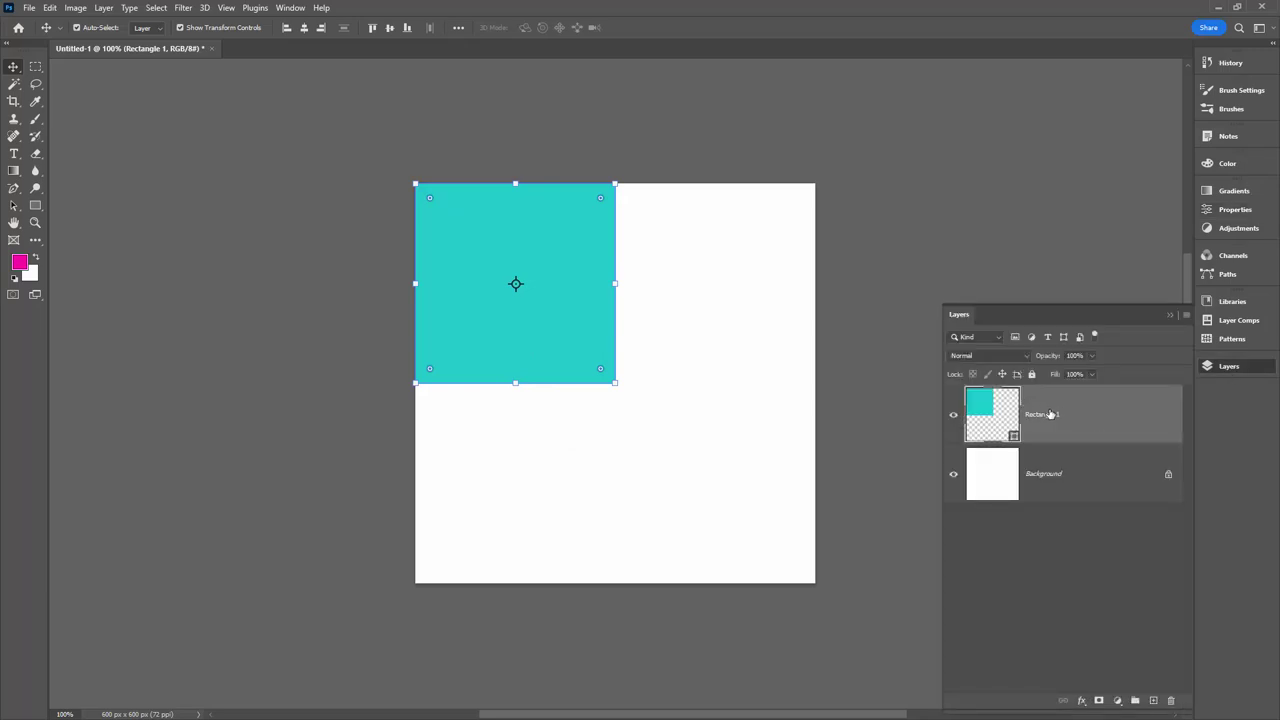
right_click(1092, 413)
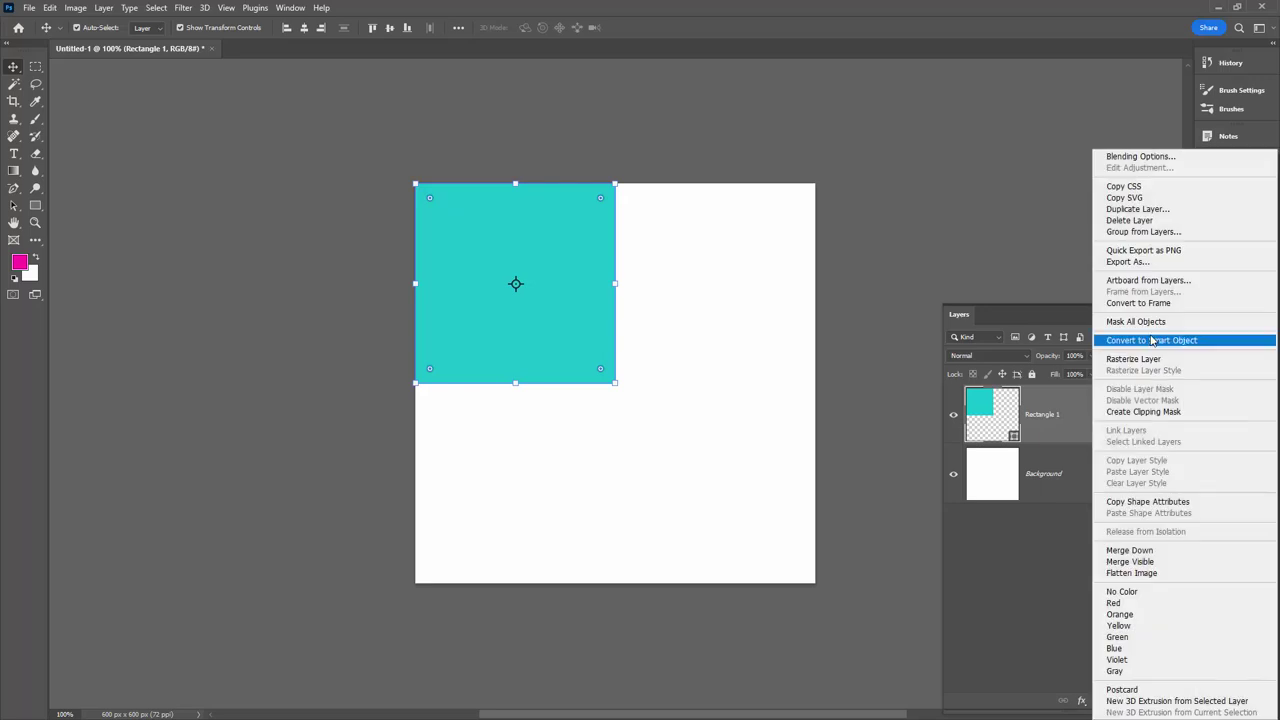
click(1155, 341)
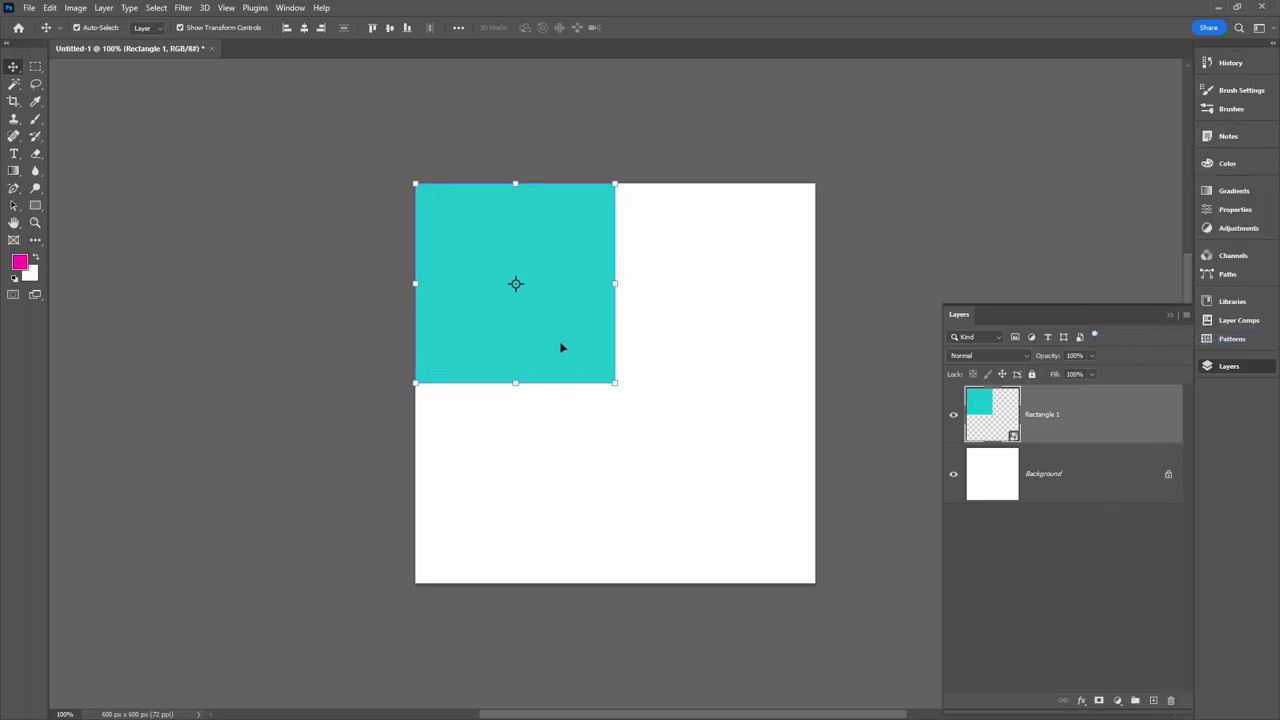
drag(561, 345, 759, 546)
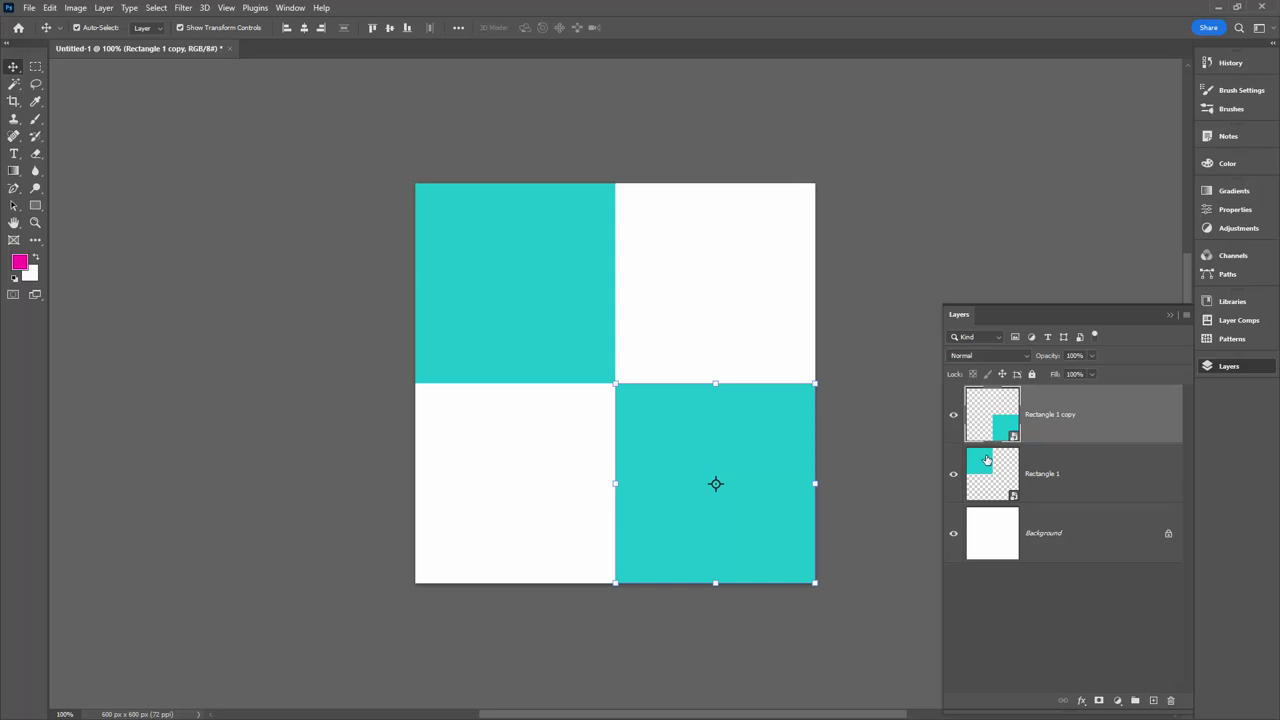
click(1056, 471)
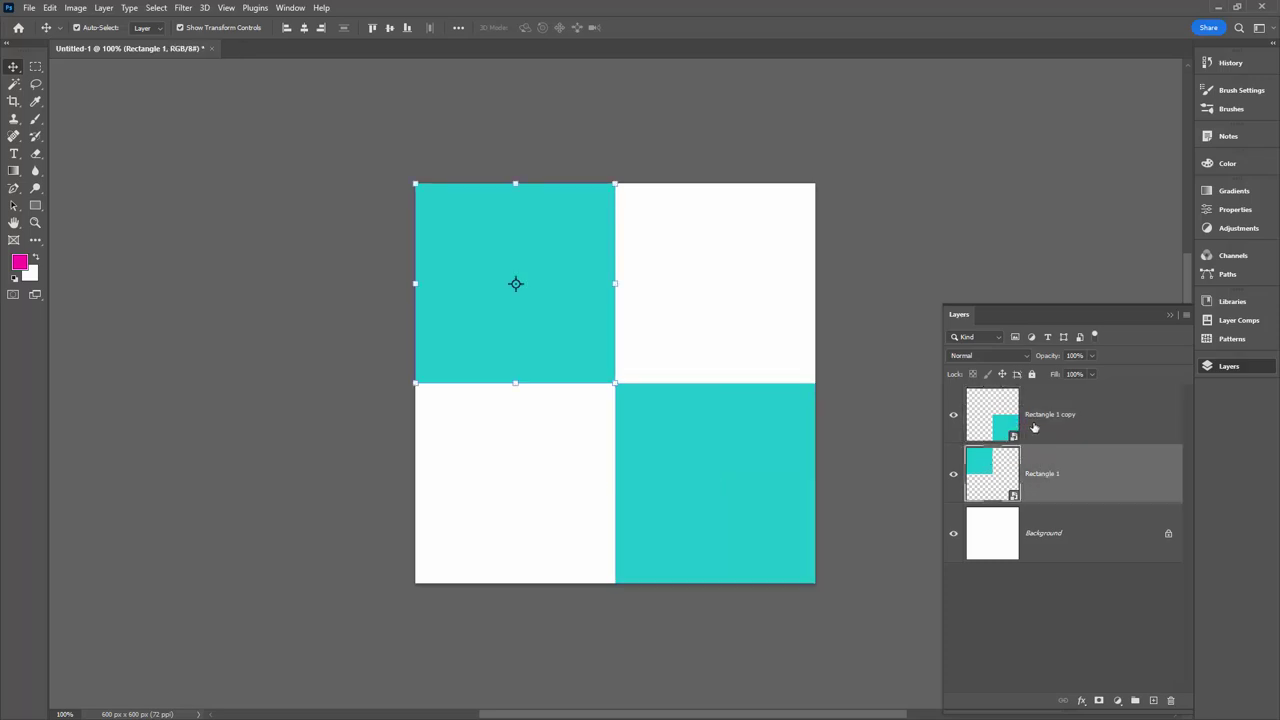
- Apply New Smart Object via Copy to Rectangle 1 copy, creating Rectangle 1 copy 2
click(1034, 428)
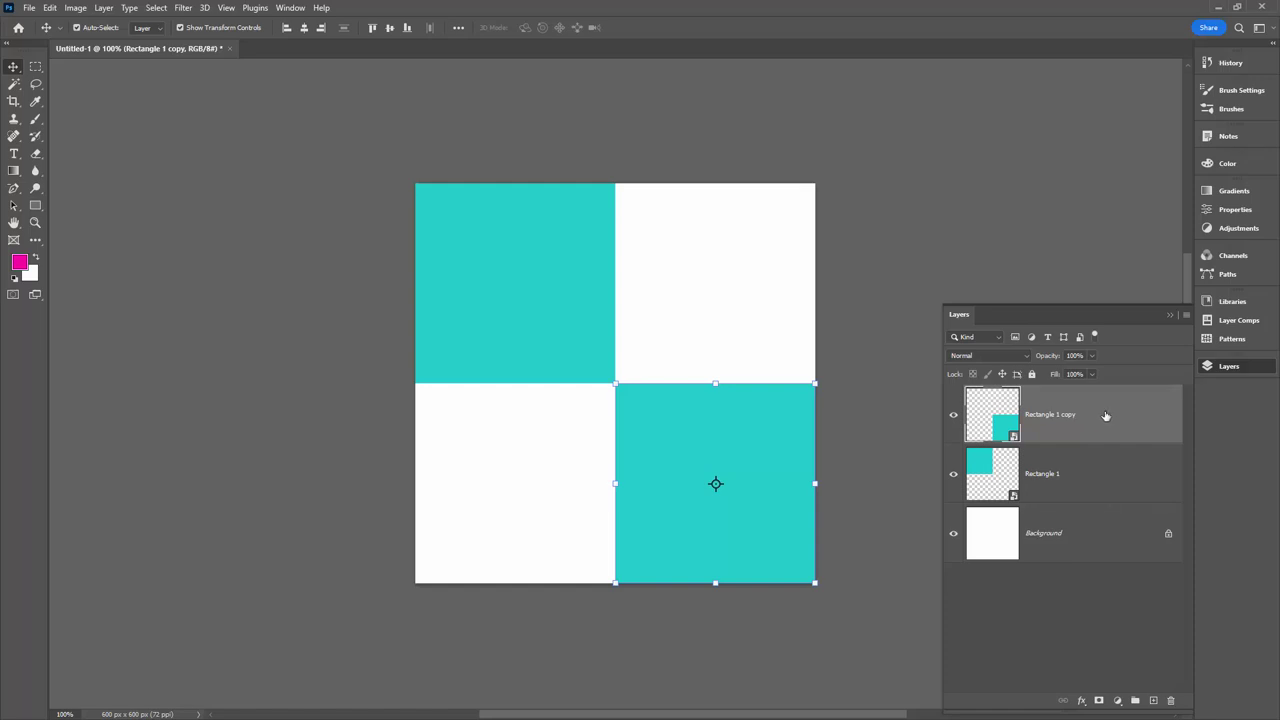
right_click(1105, 416)
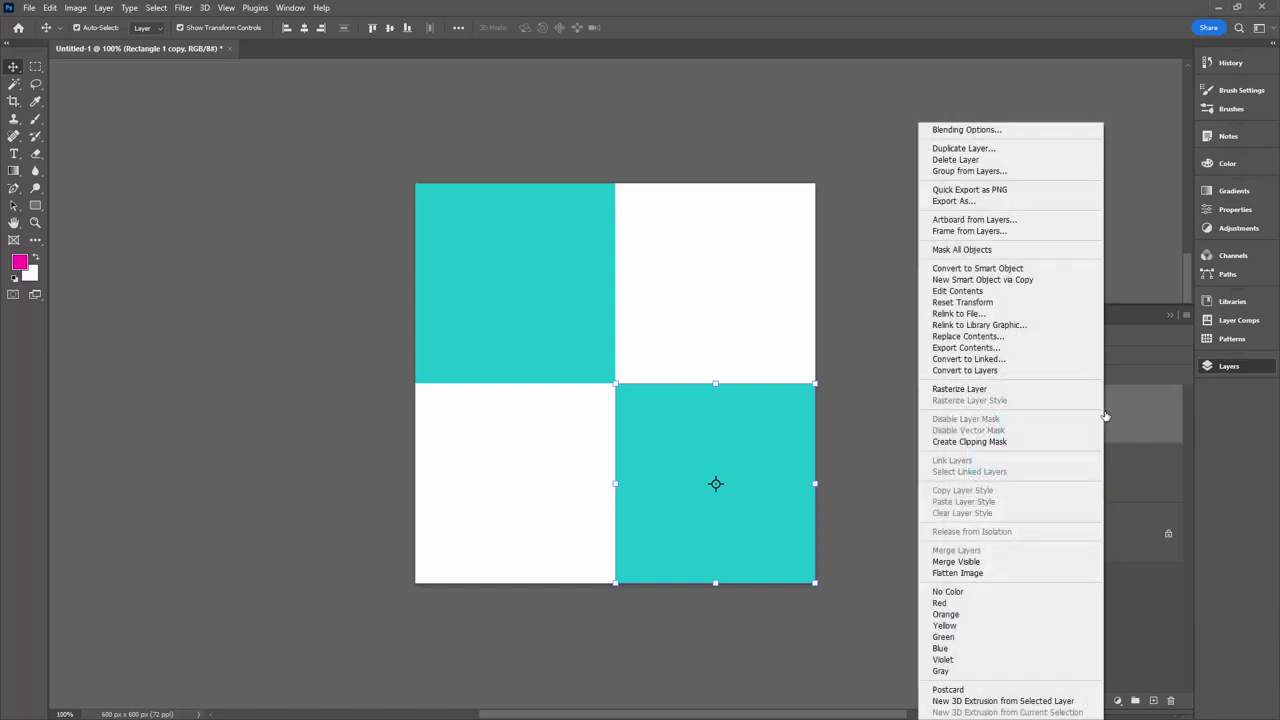
click(1017, 283)
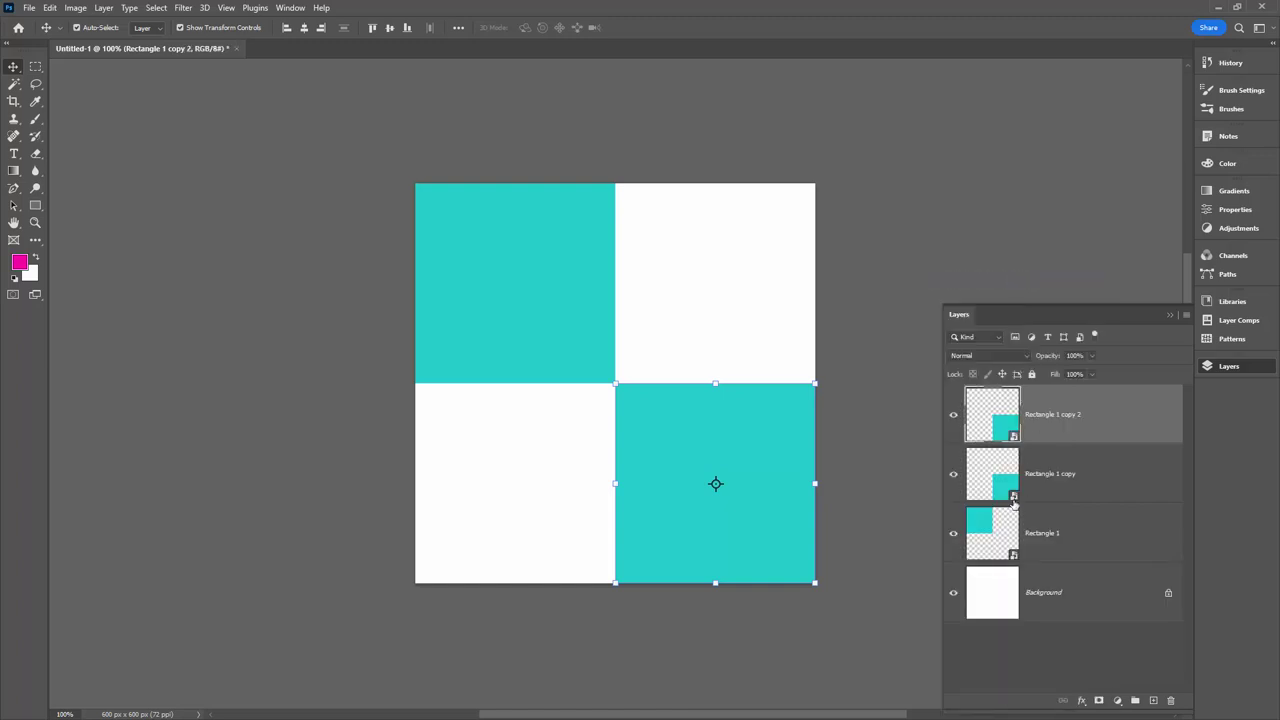
- In the copied smart object's contents, change the square's fill to a Pastel pale teal
double_click(1006, 432)
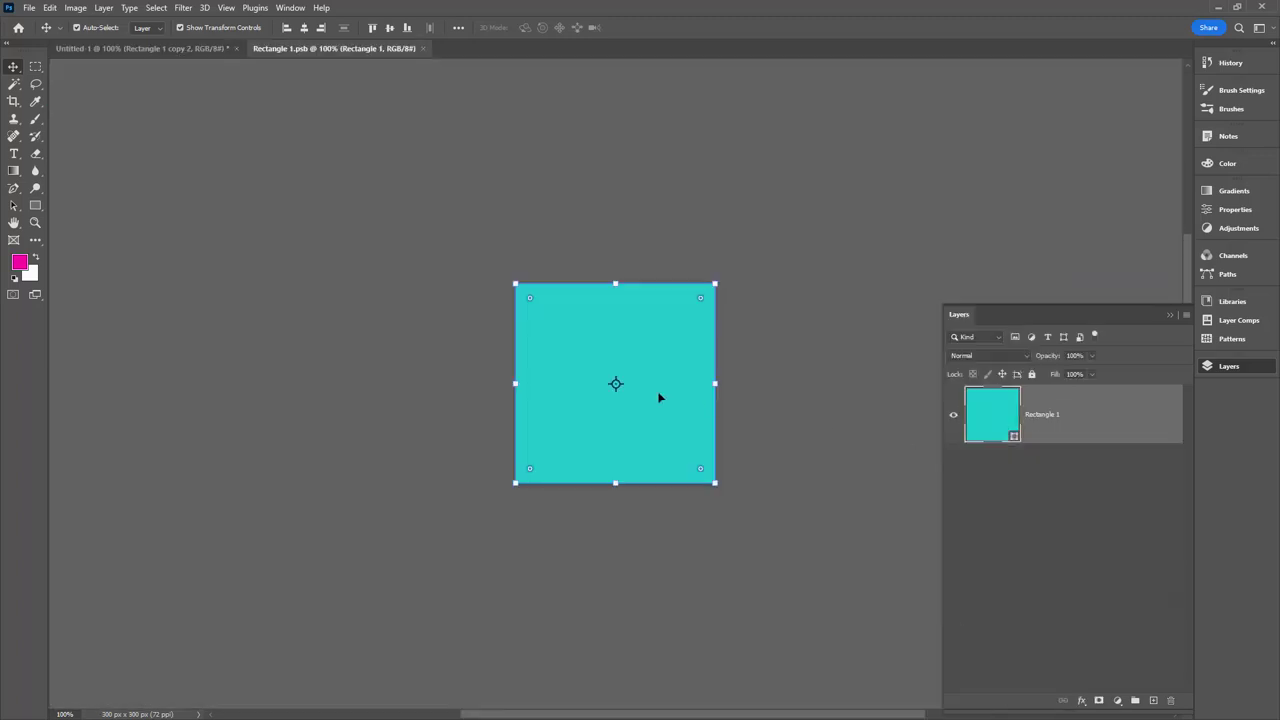
click(33, 206)
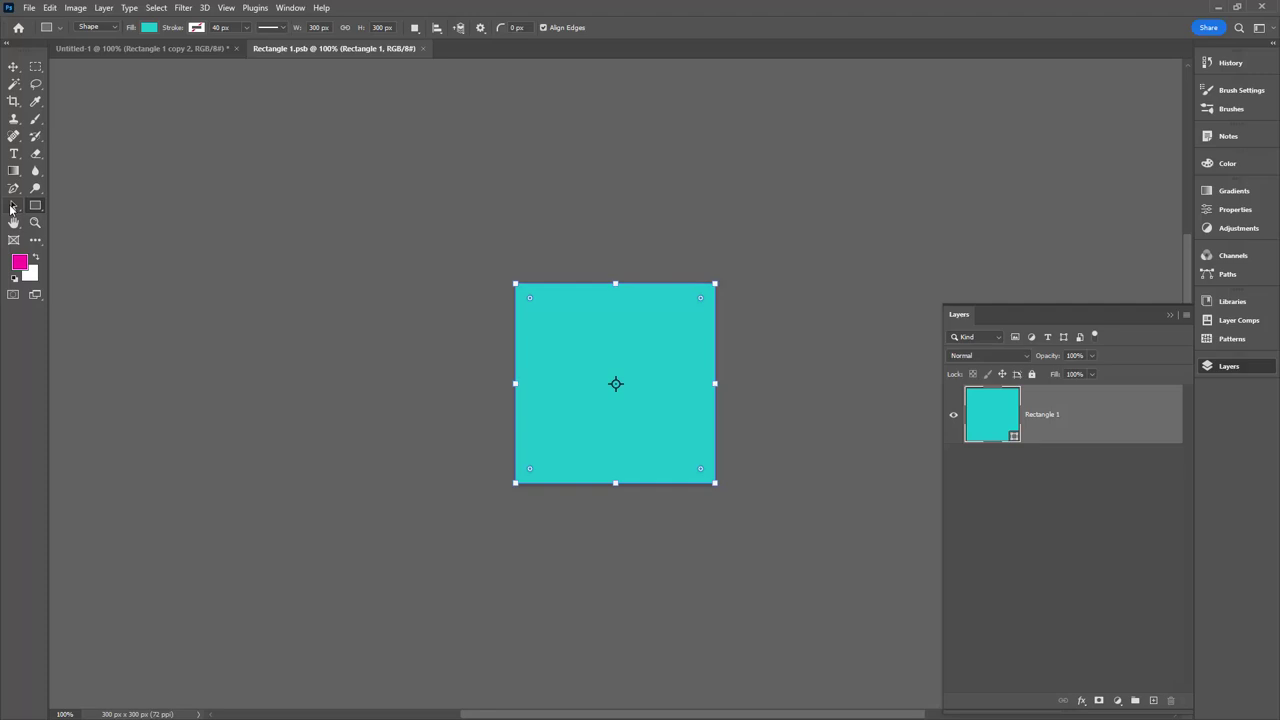
click(12, 208)
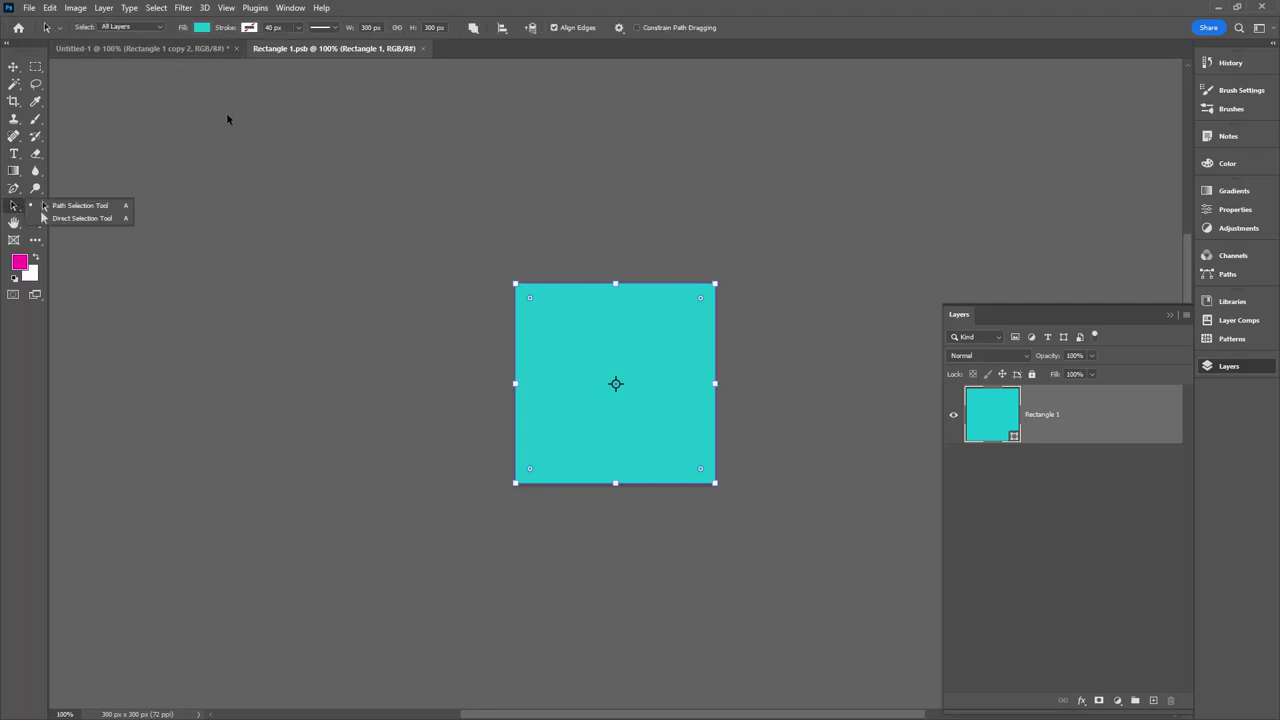
click(205, 30)
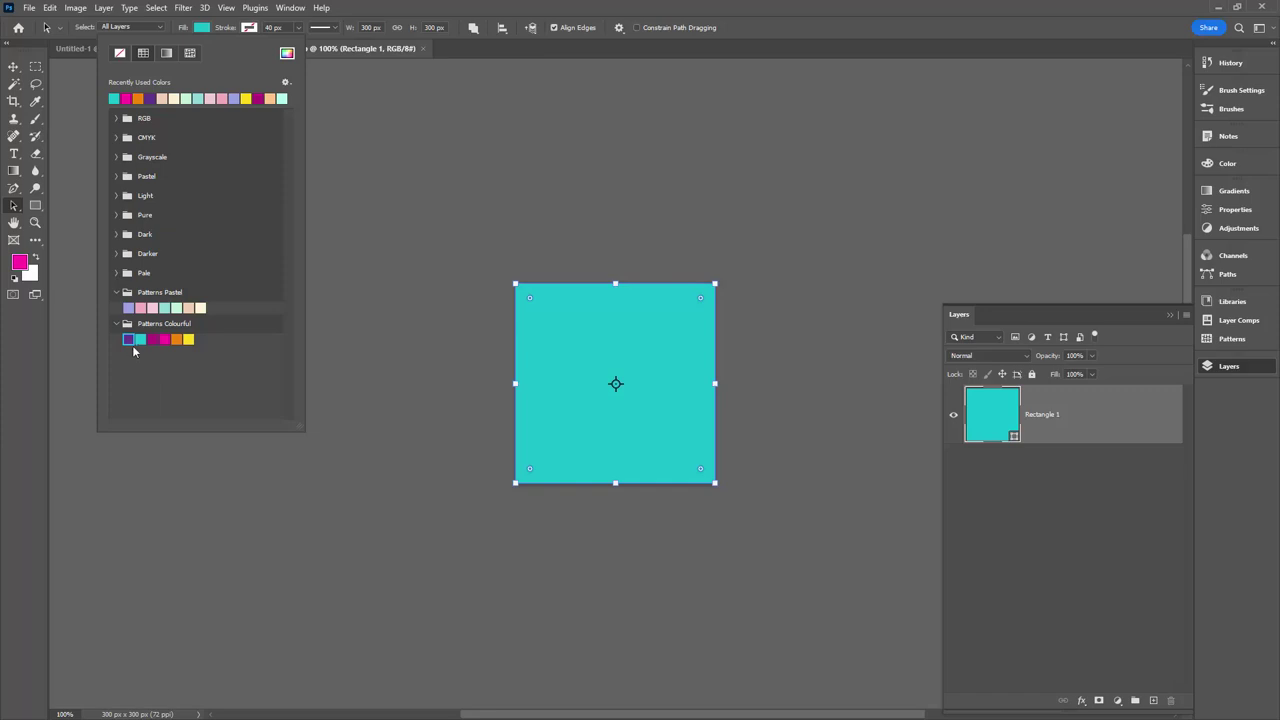
click(166, 308)
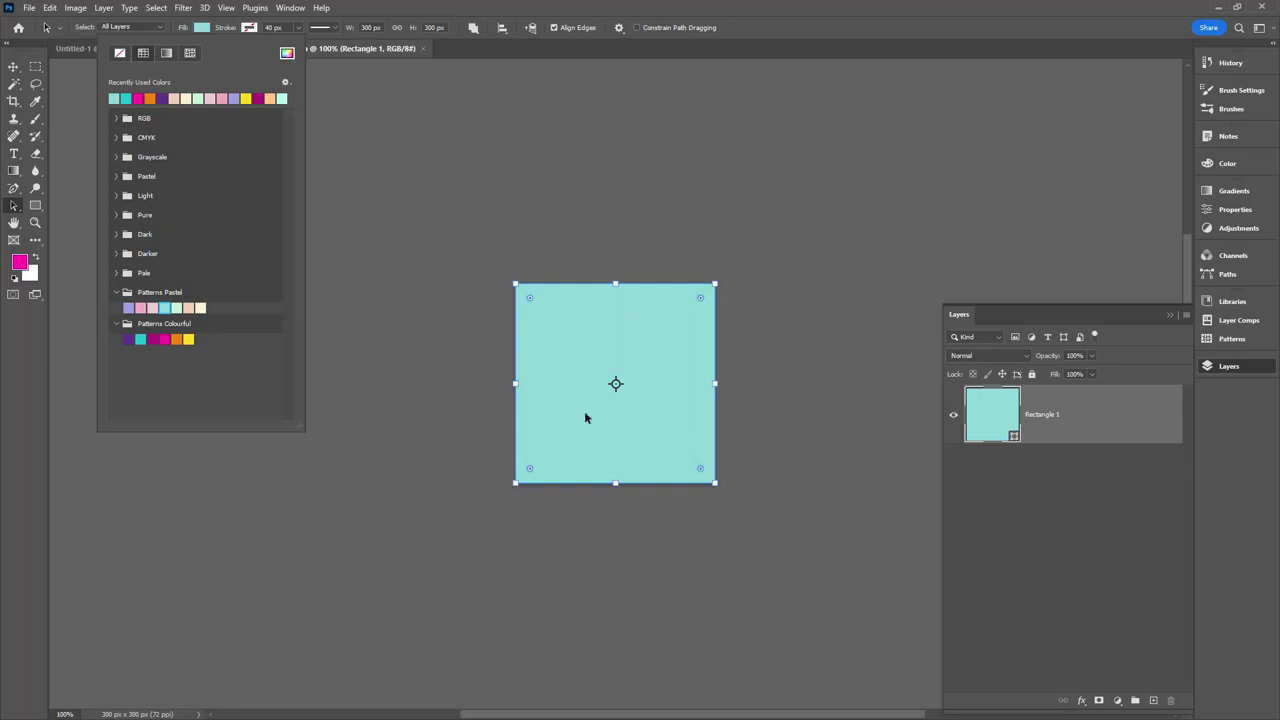
click(459, 100)
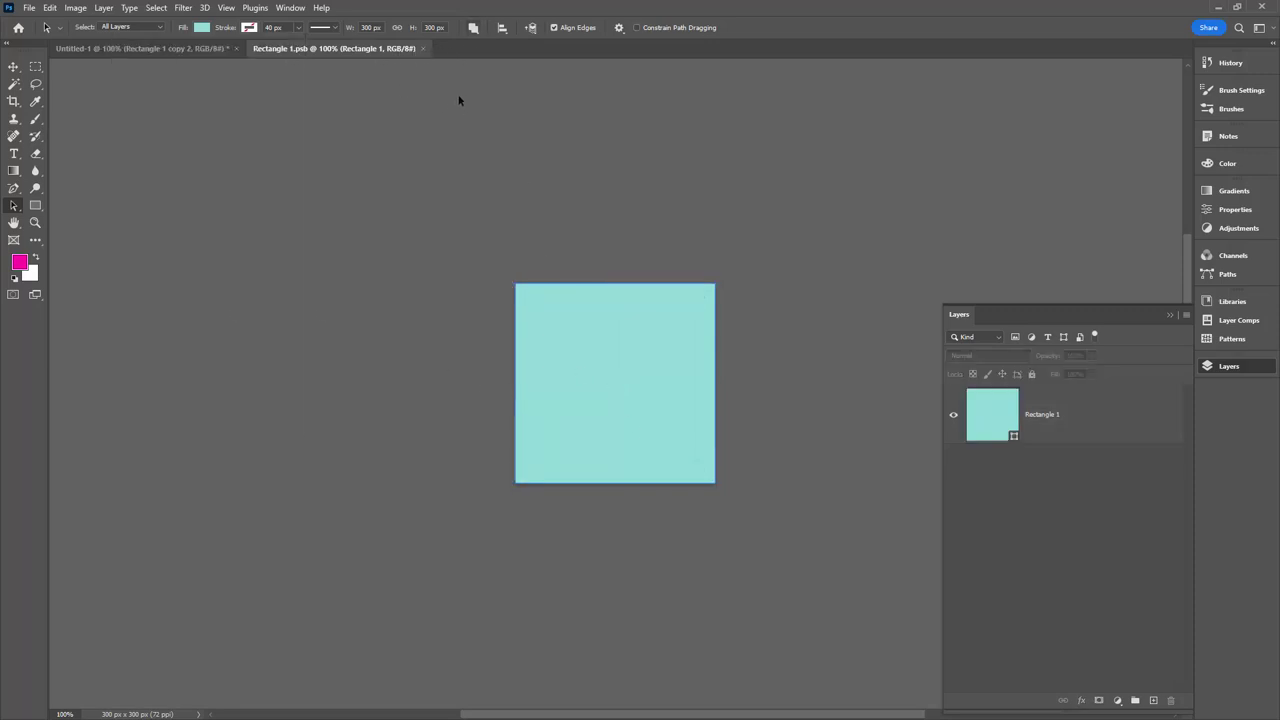
click(430, 48)
- Save the recoloured contents and move the pale teal square to the top-right quarter
click(576, 272)
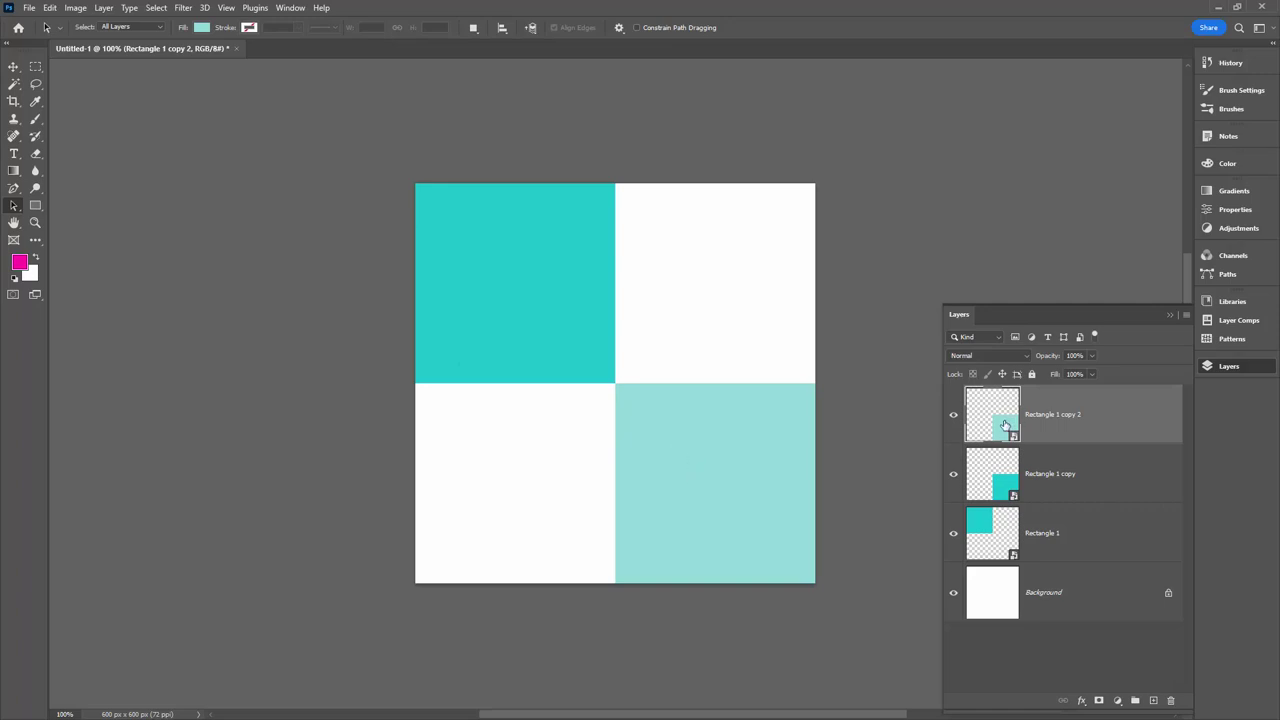
click(13, 66)
drag(723, 523, 727, 338)
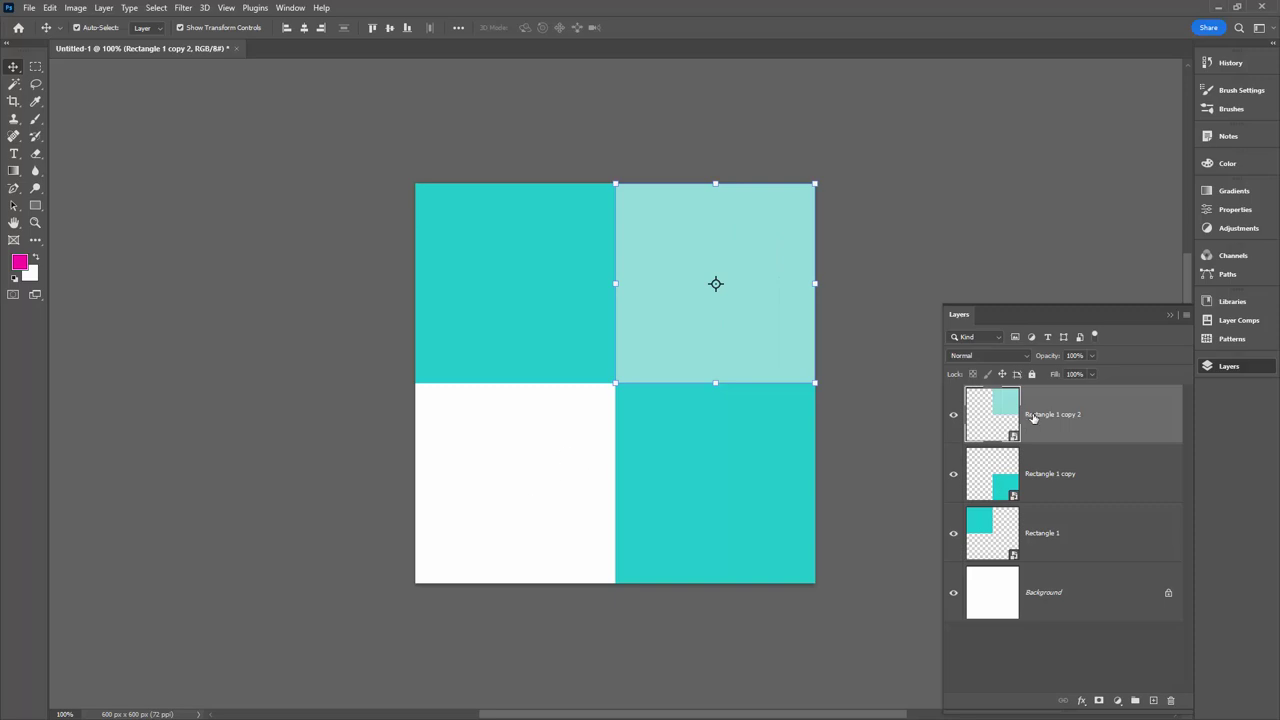
- Duplicate the pale teal square's layer and place the copy in the bottom-left quarter
right_click(1121, 414)
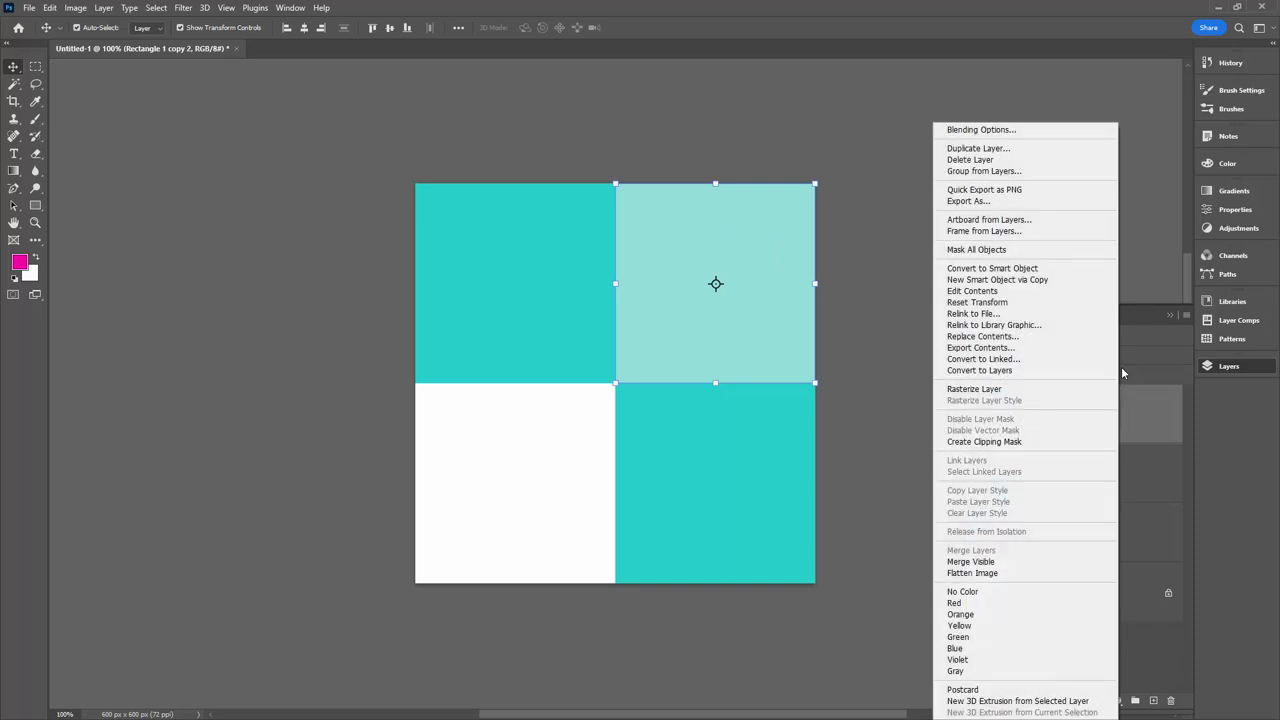
click(1069, 149)
click(751, 197)
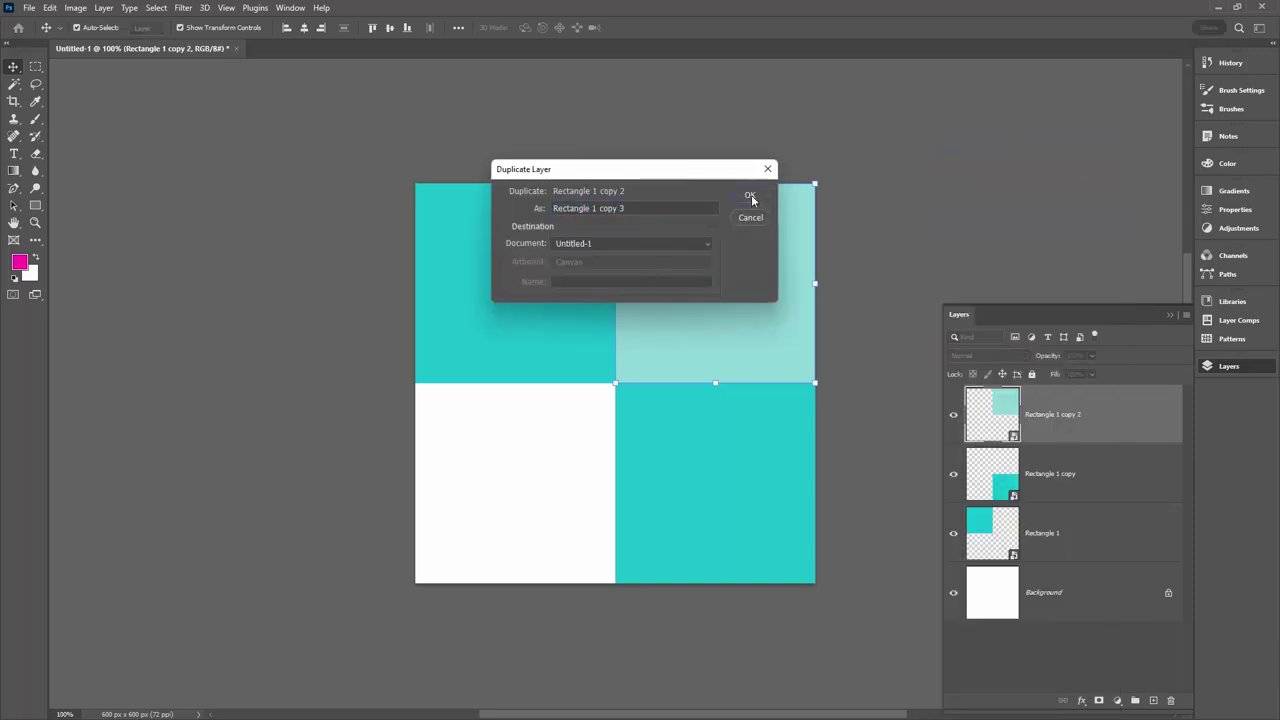
drag(721, 355, 500, 557)
click(362, 618)
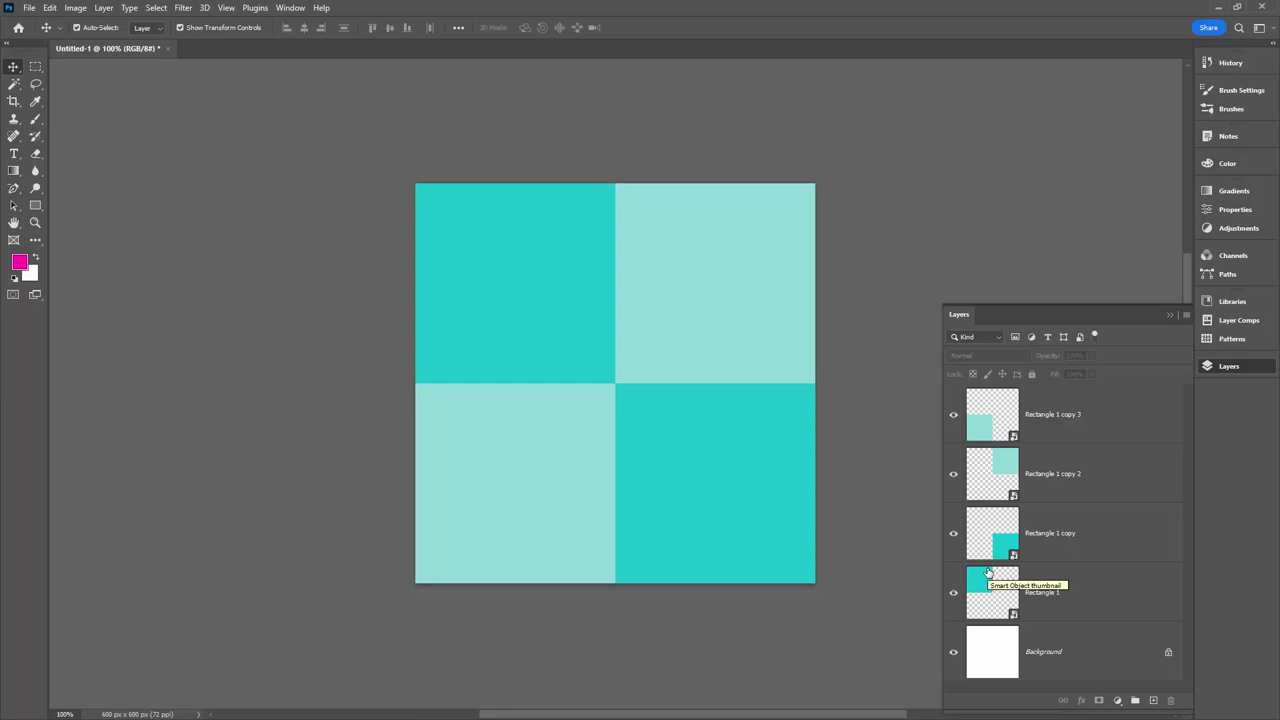
- Define the current canvas as a pattern named 'checkerboard'
click(50, 8)
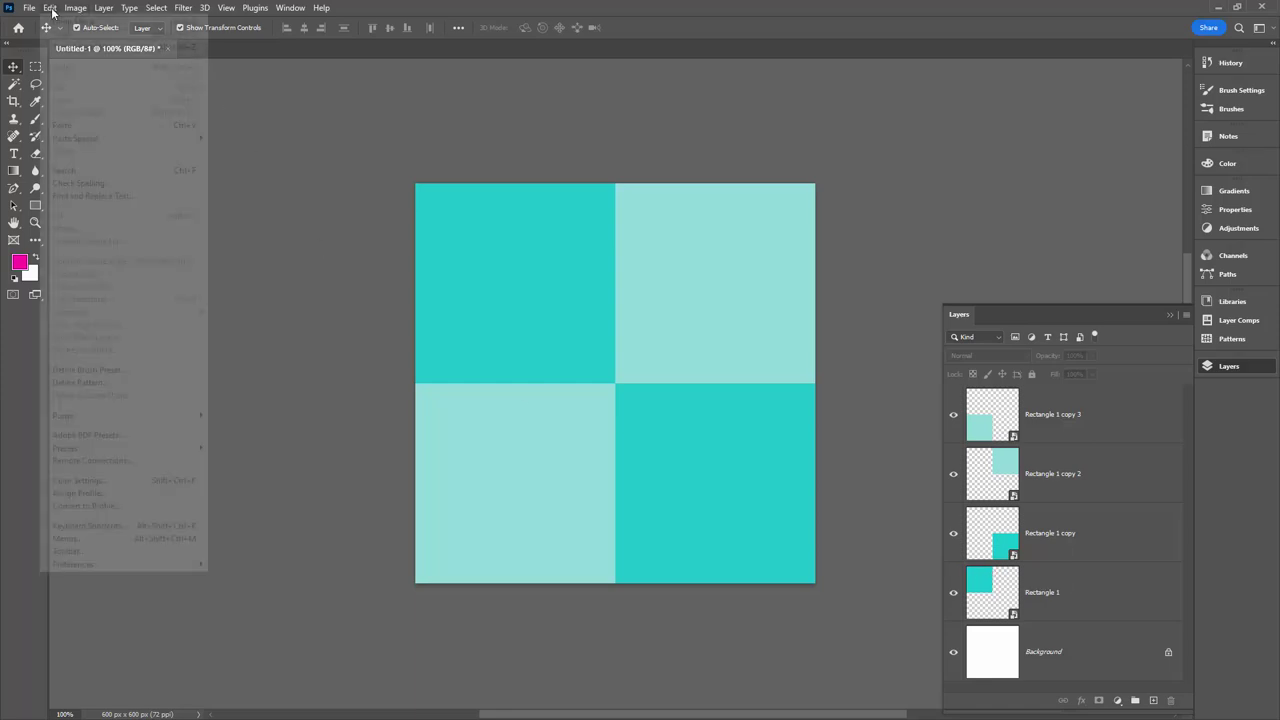
click(133, 385)
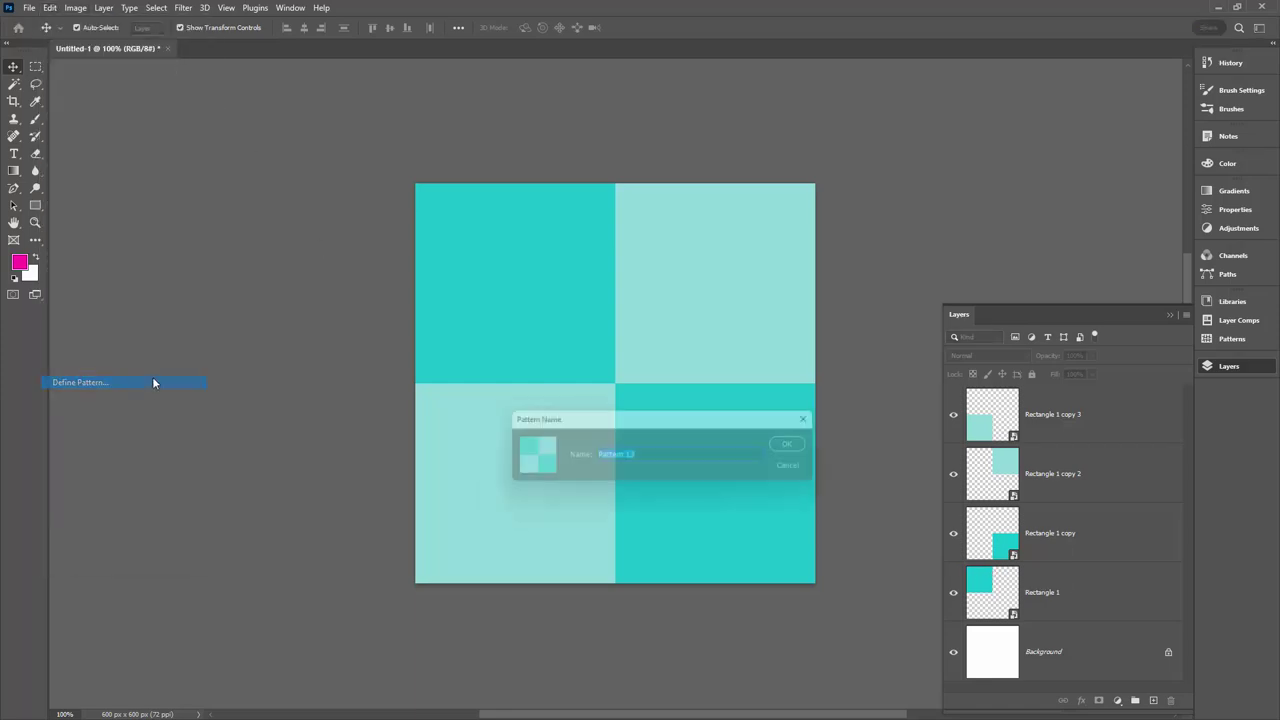
text(checkerboard 1)
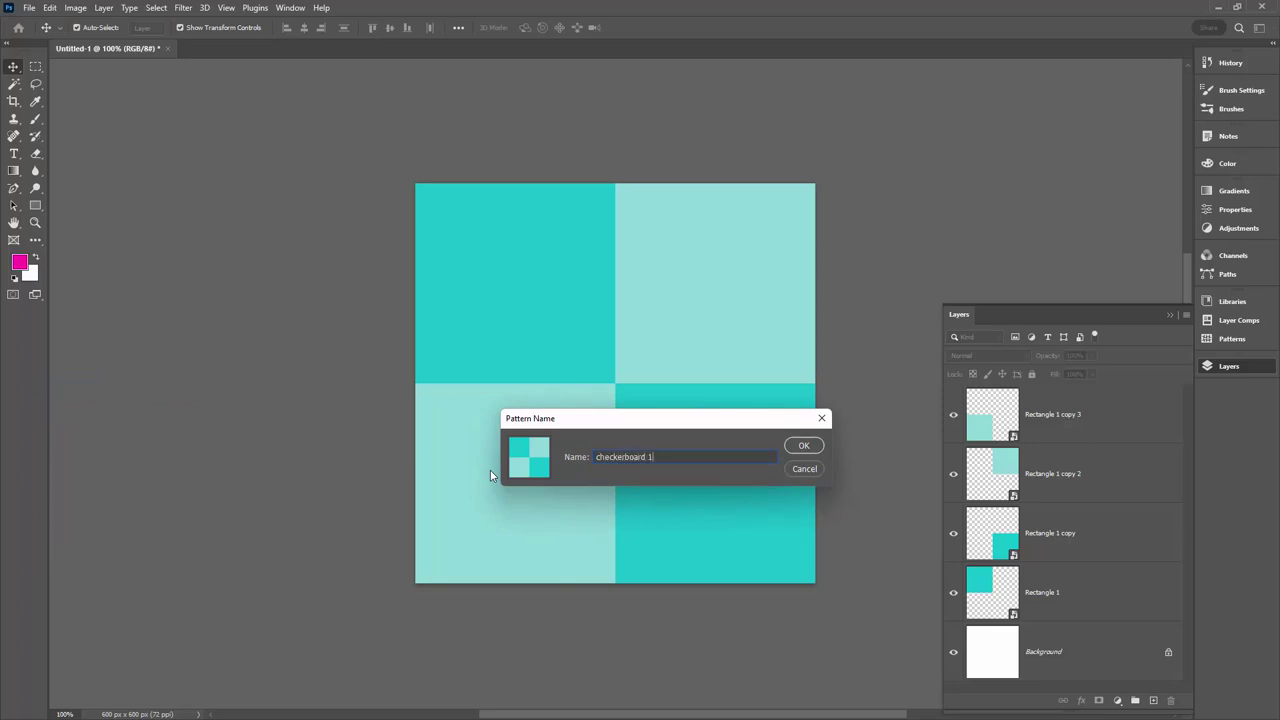
key(Return)
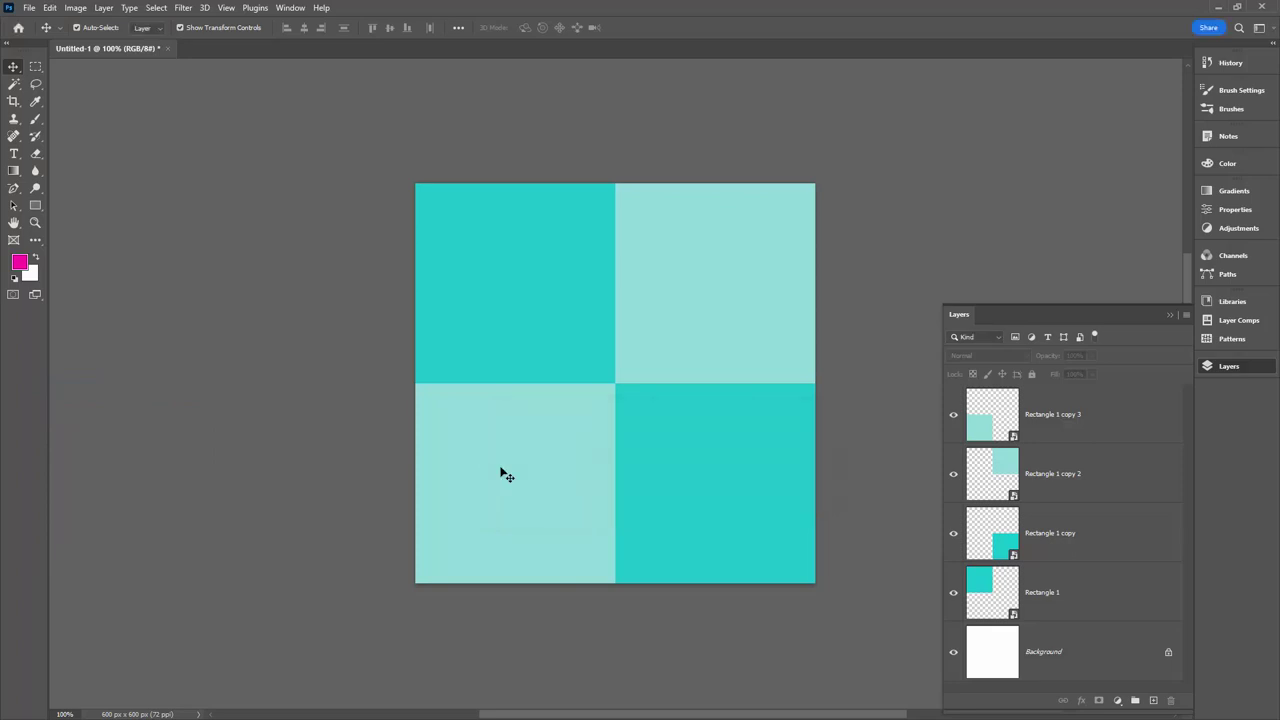
- Set the Rectangle 1 copy 2 smart object's square fill to purple and save it back
double_click(1000, 468)
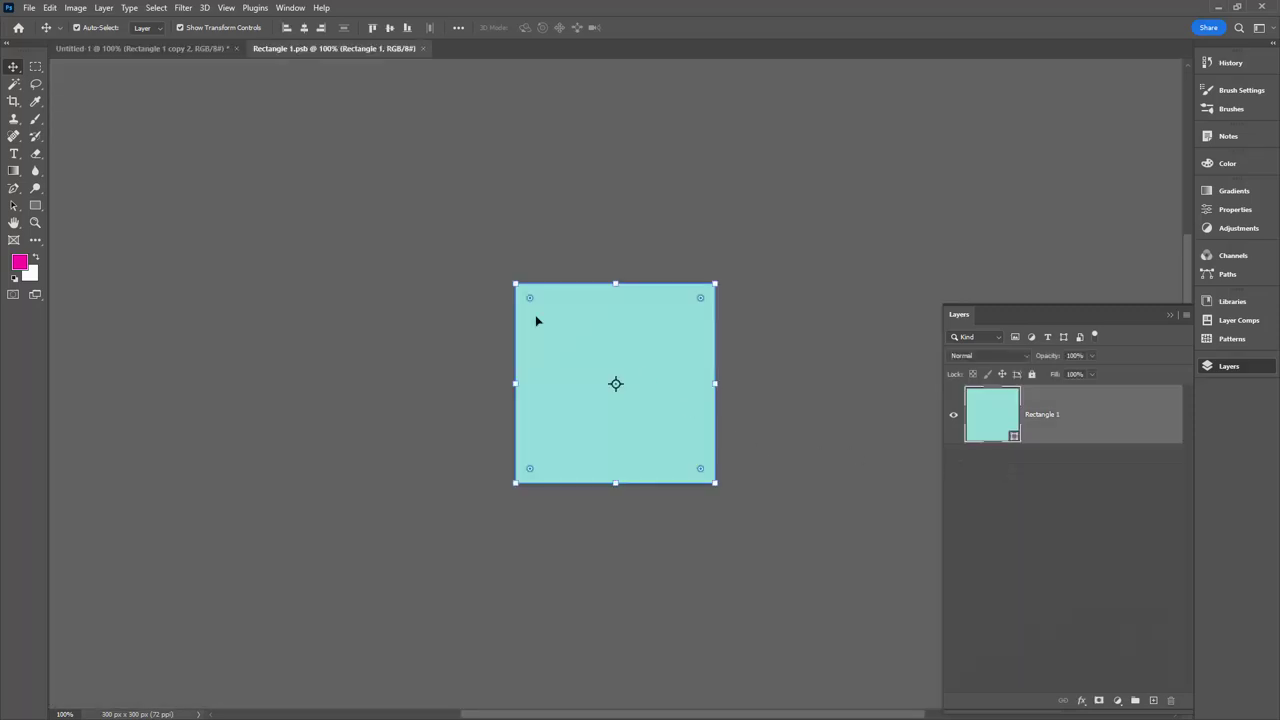
click(13, 206)
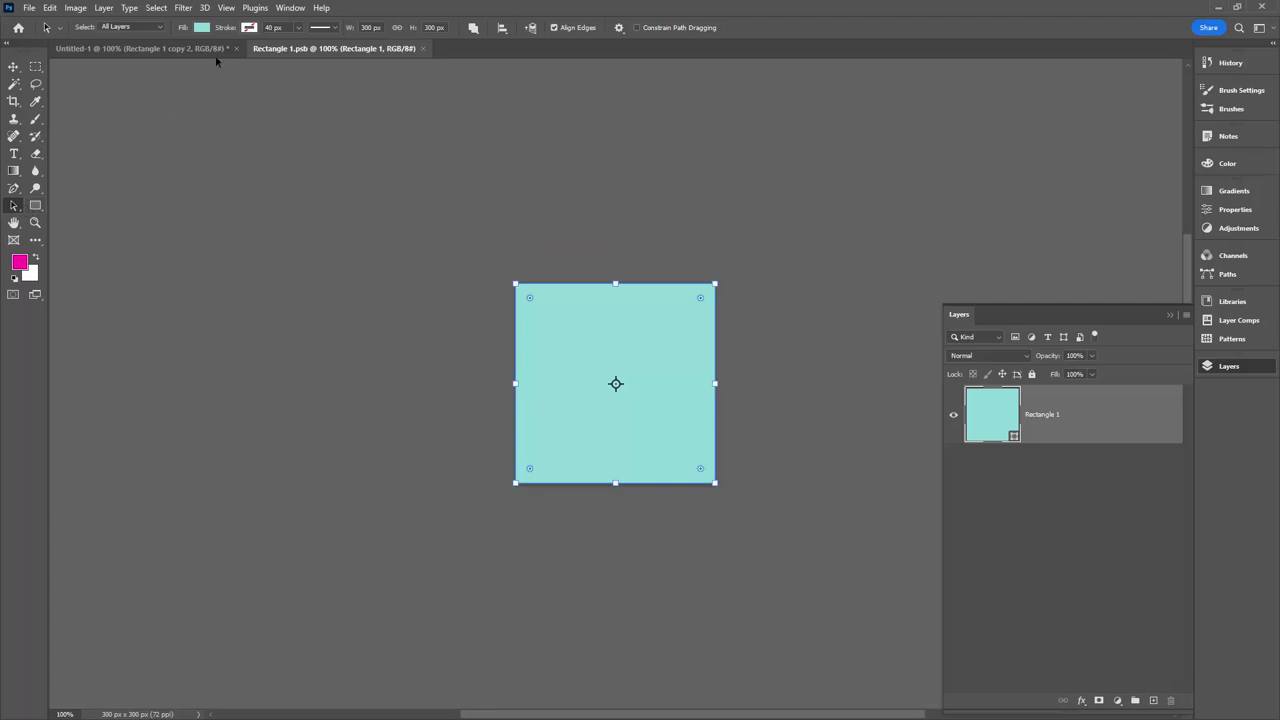
click(204, 28)
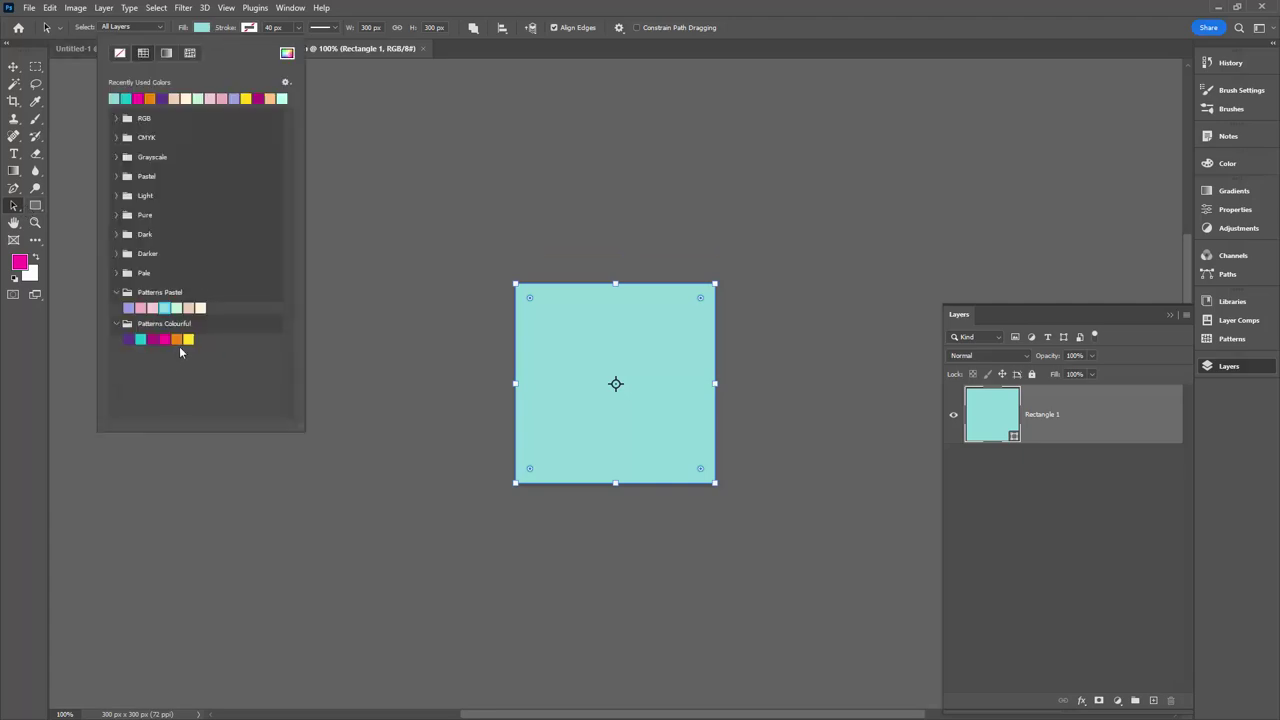
click(129, 340)
click(423, 49)
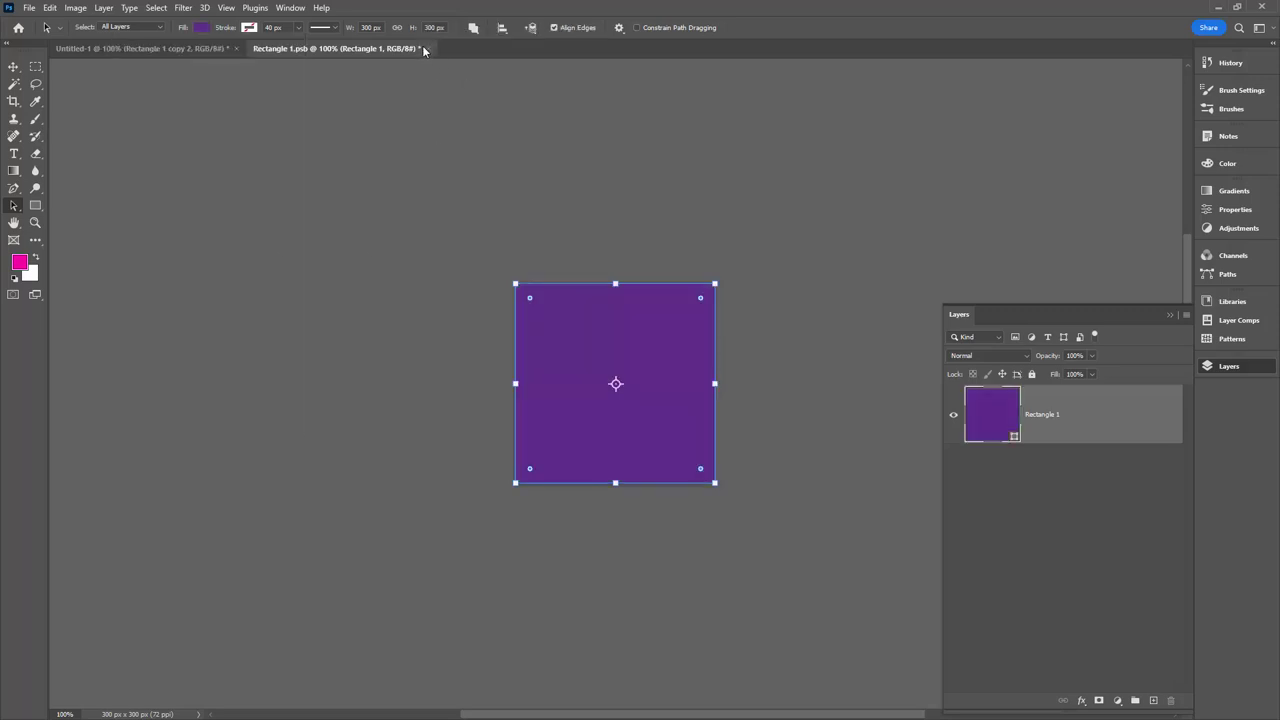
click(429, 49)
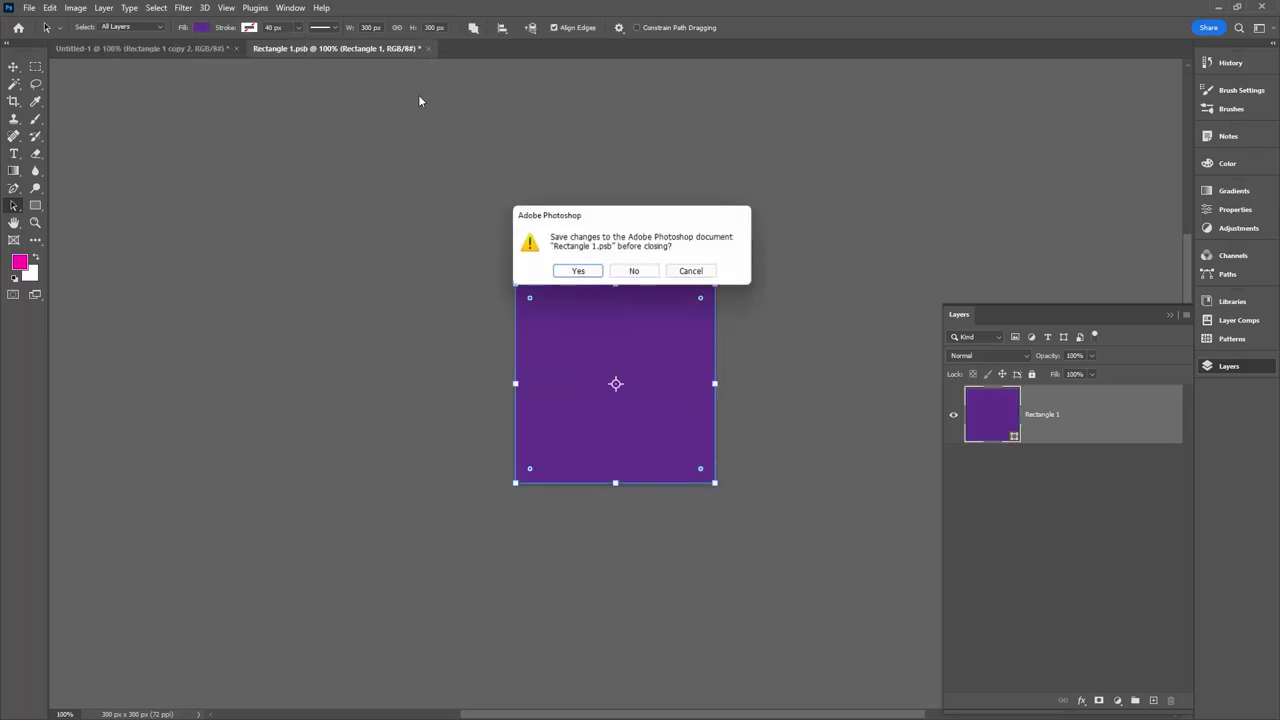
click(576, 272)
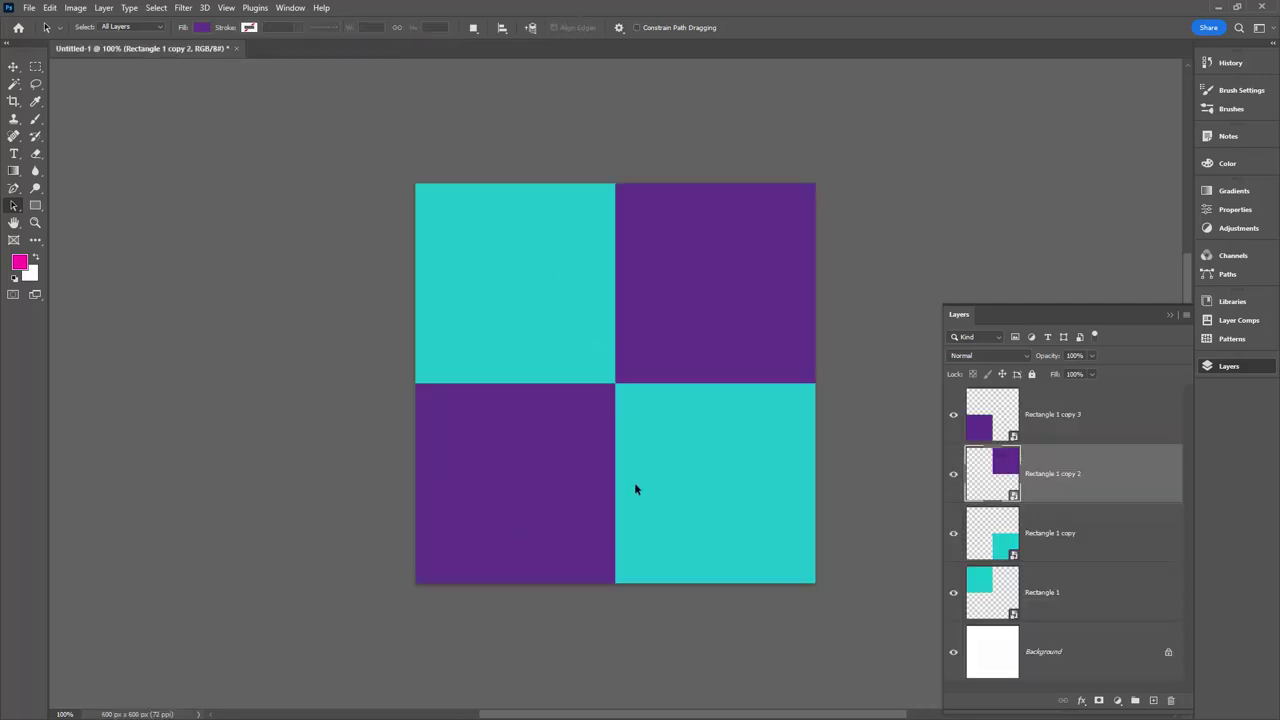
- Define the teal and purple tile as a new pattern, checkerboard 2
click(49, 7)
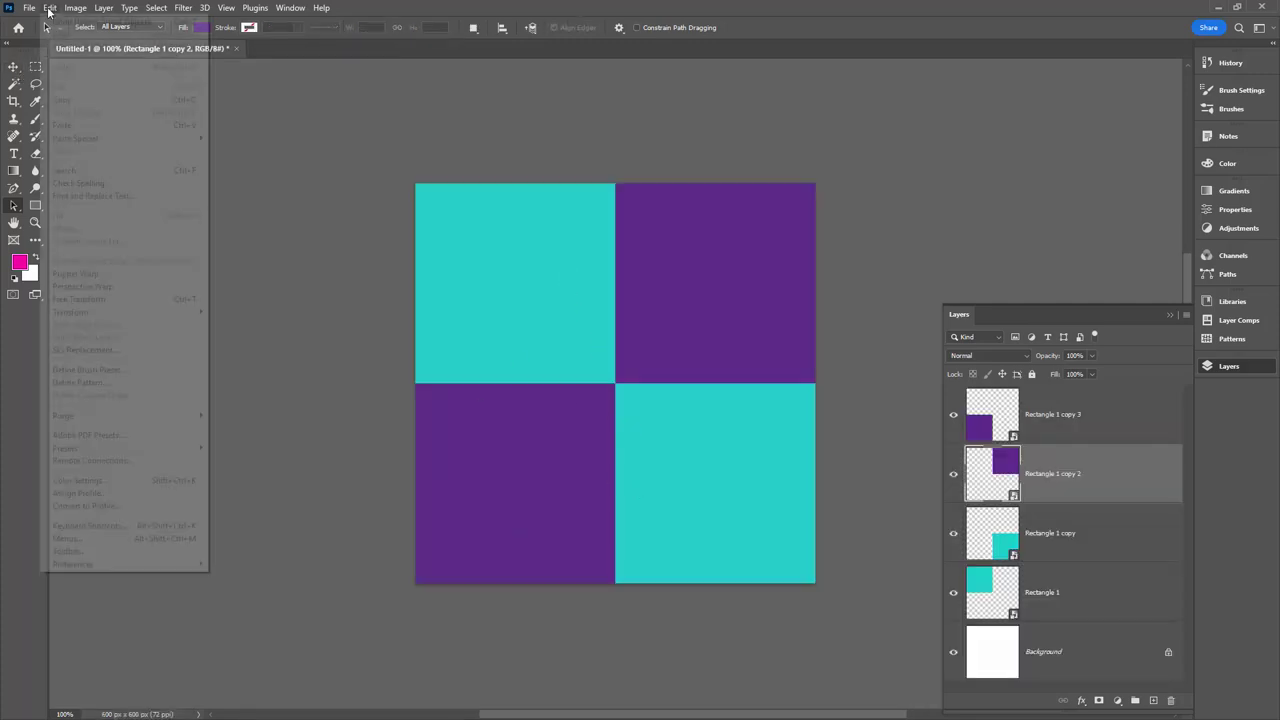
click(116, 383)
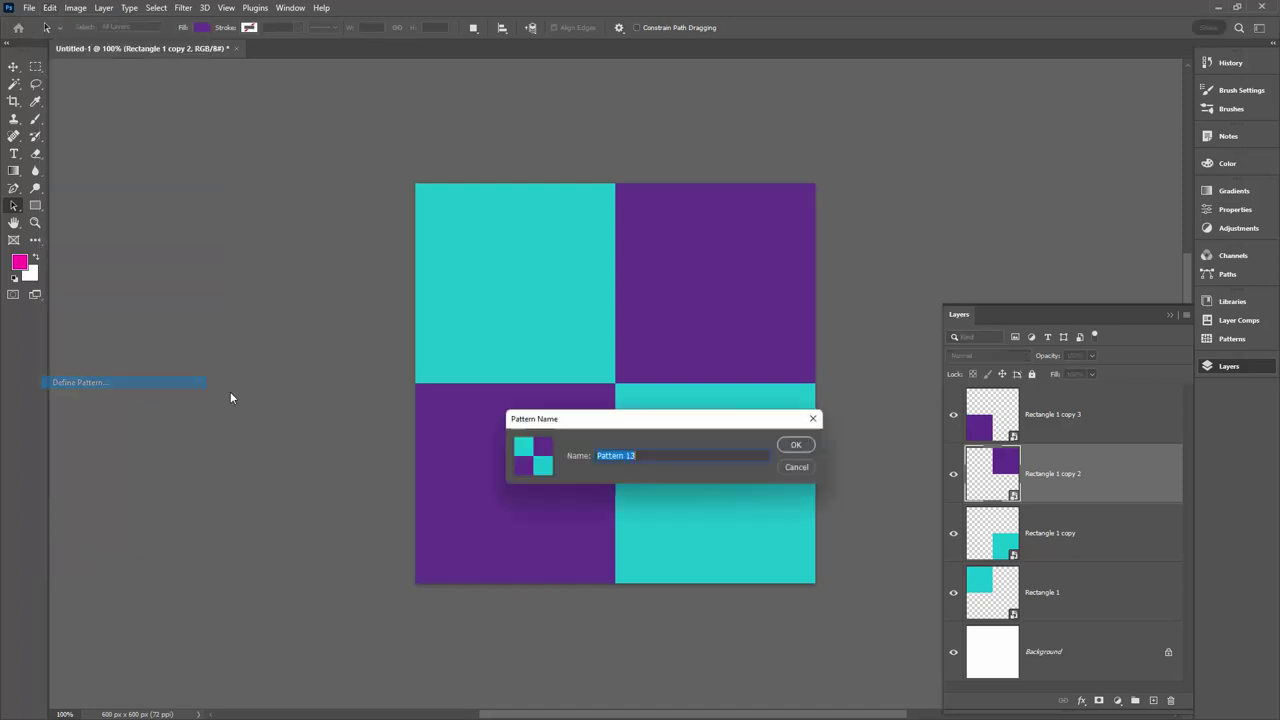
text(checkerboard 2)
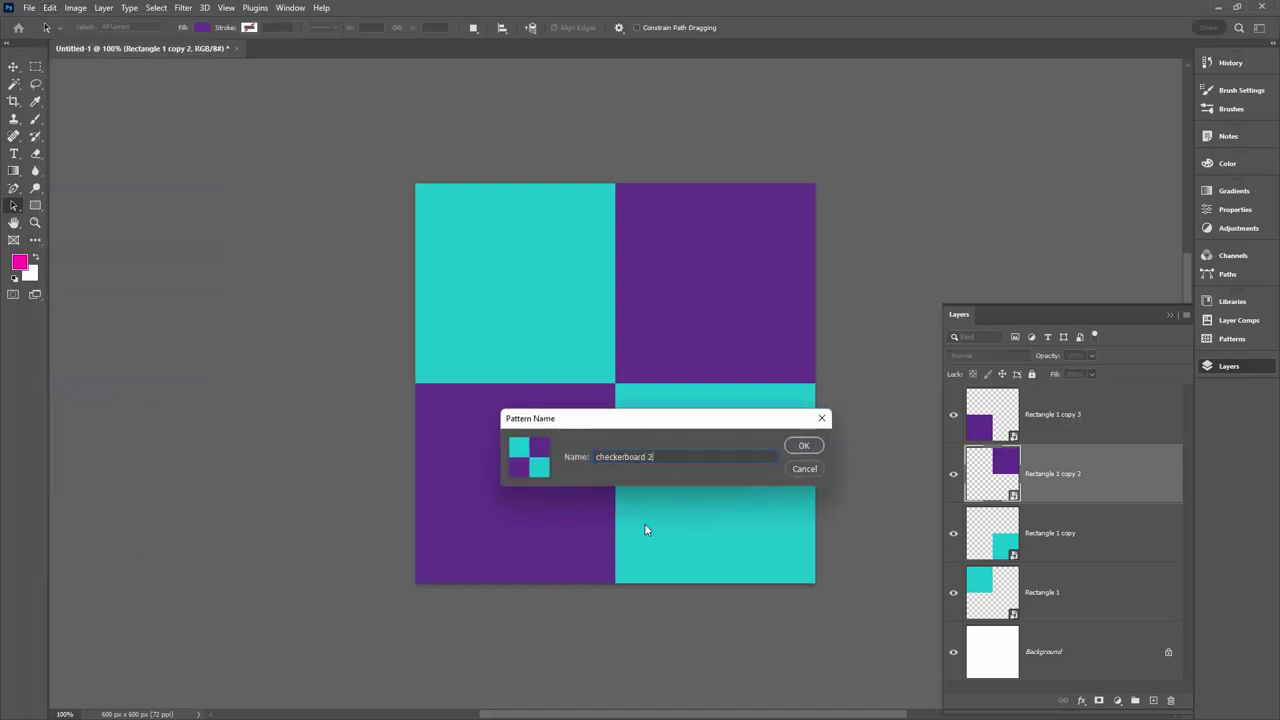
key(Return)
- Create a new document from the 3600 × 3600 px, 300 ppi preset
click(29, 7)
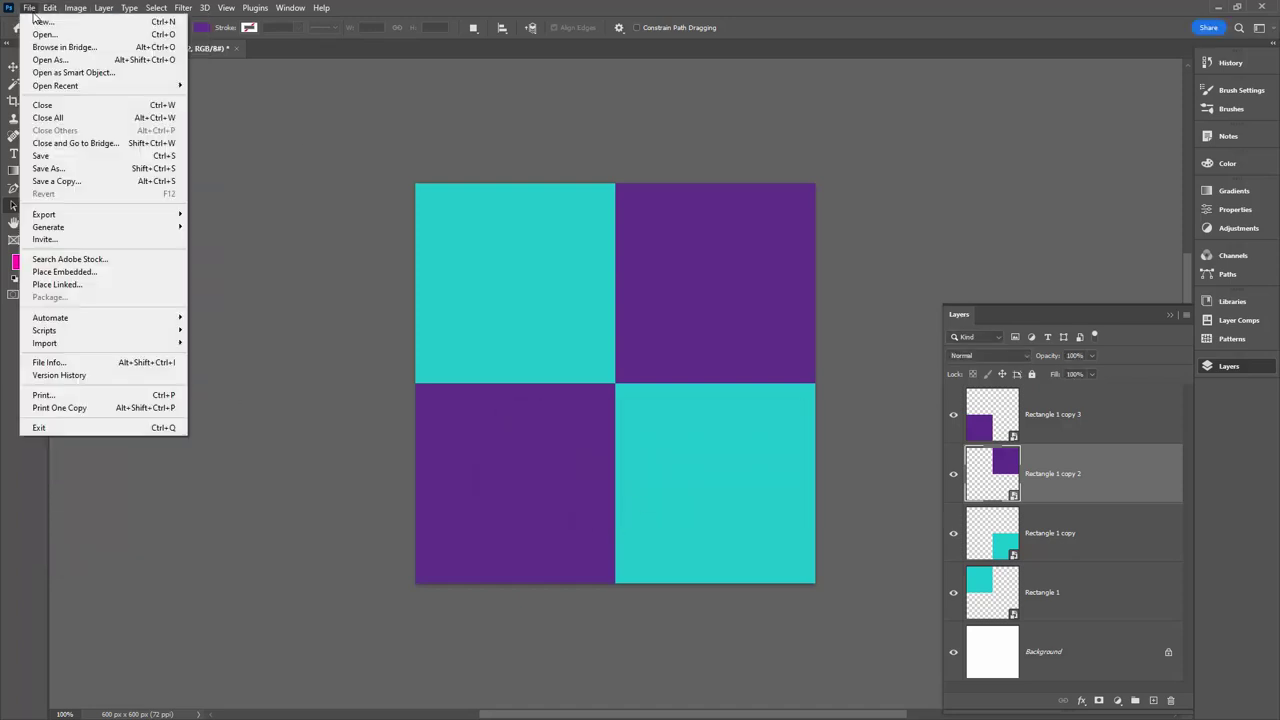
click(40, 24)
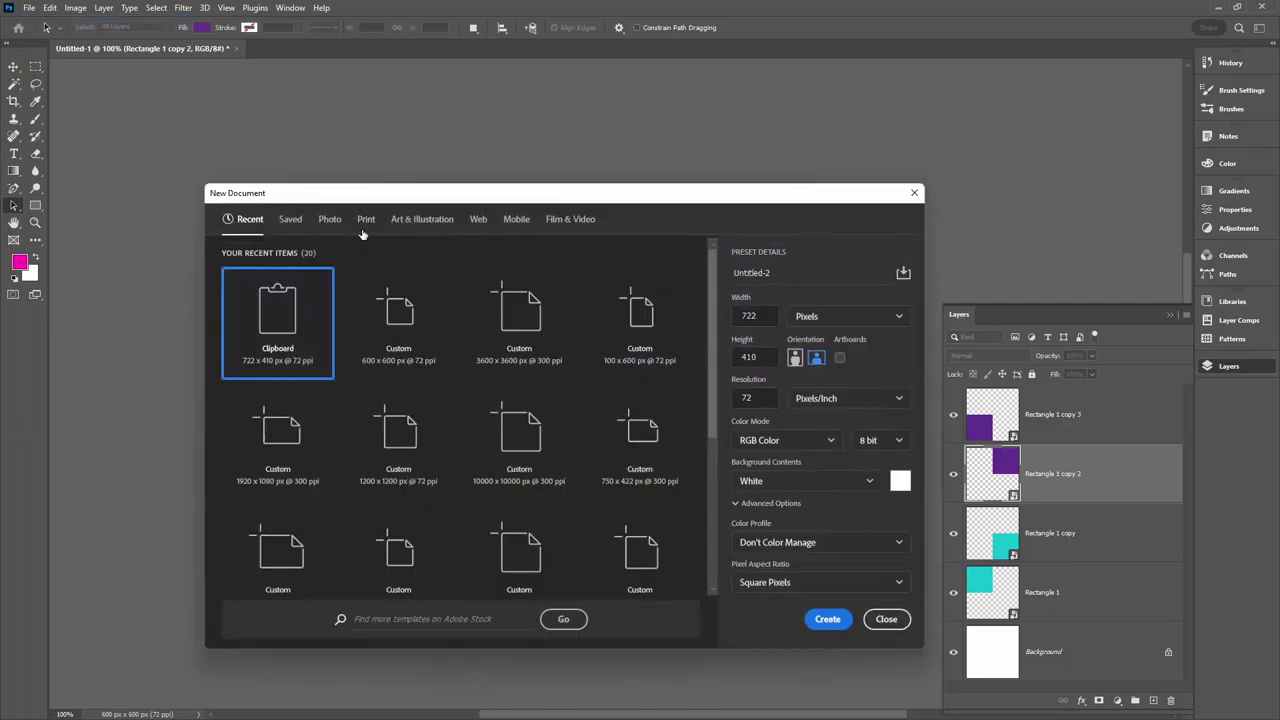
click(528, 345)
click(828, 617)
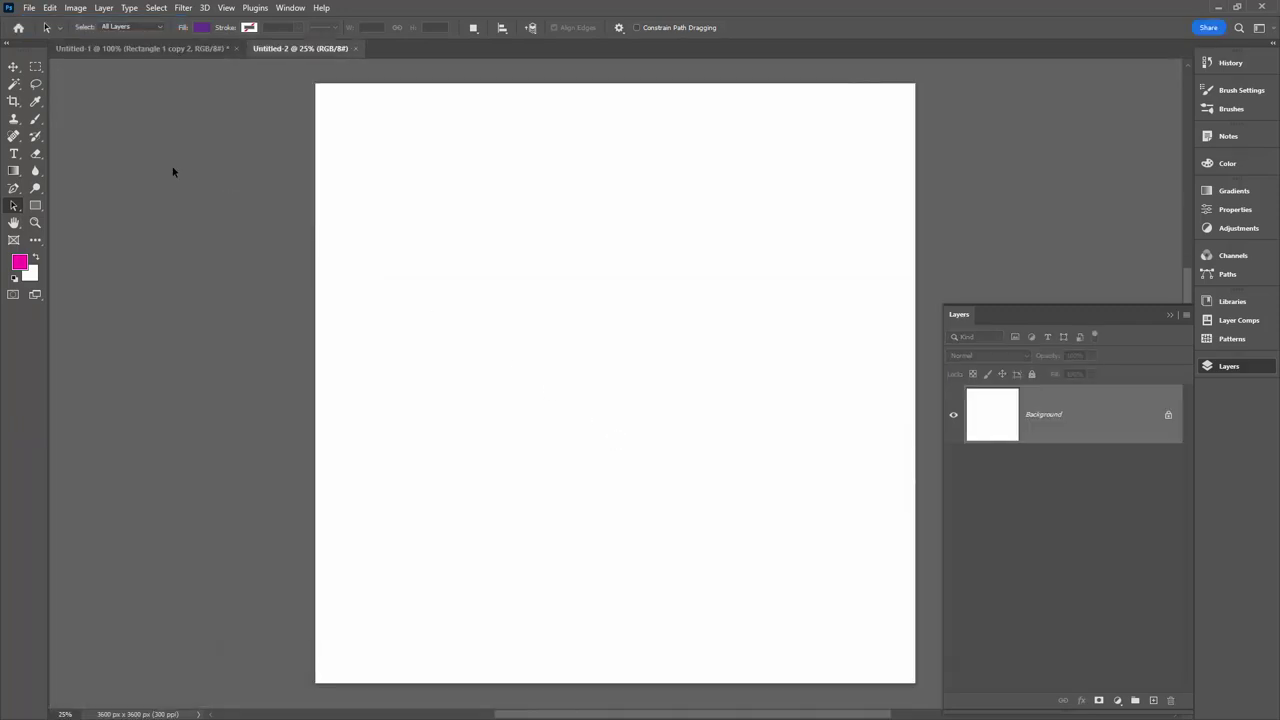
- Add a Pattern Fill 1 layer using the teal checkerboard pattern across the canvas
click(103, 7)
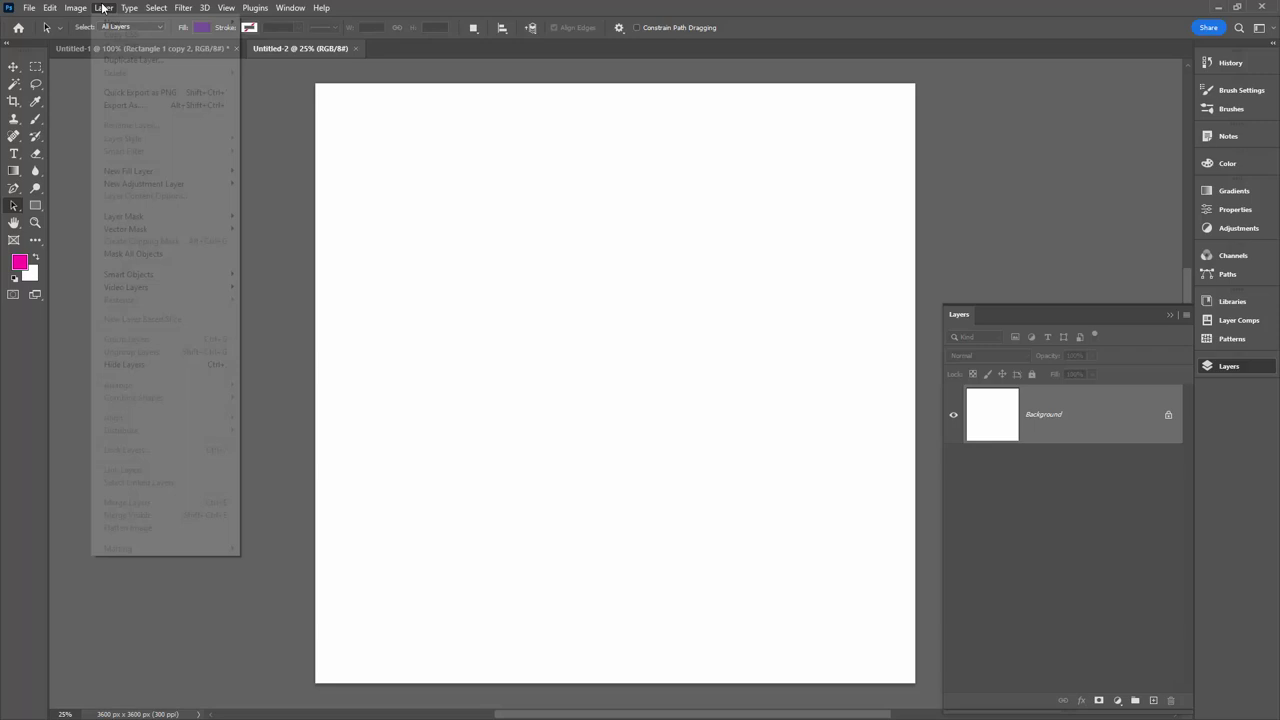
mouse_move(145, 172)
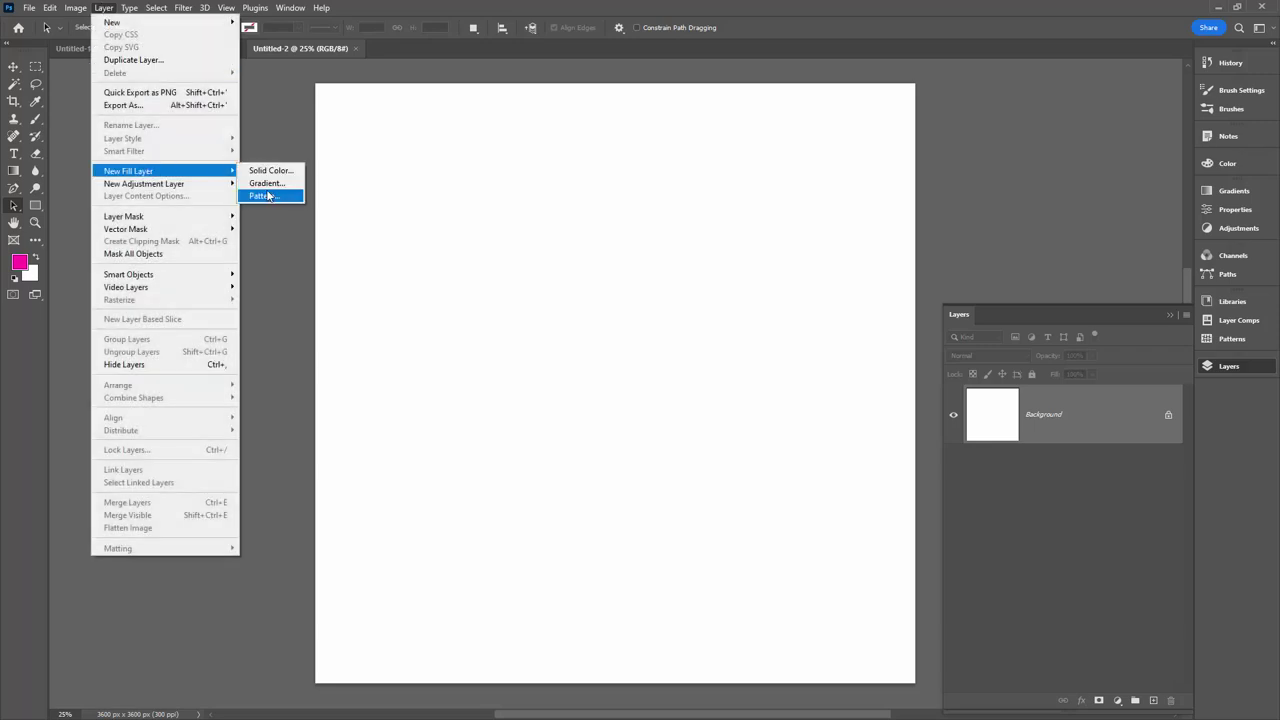
click(268, 196)
click(690, 320)
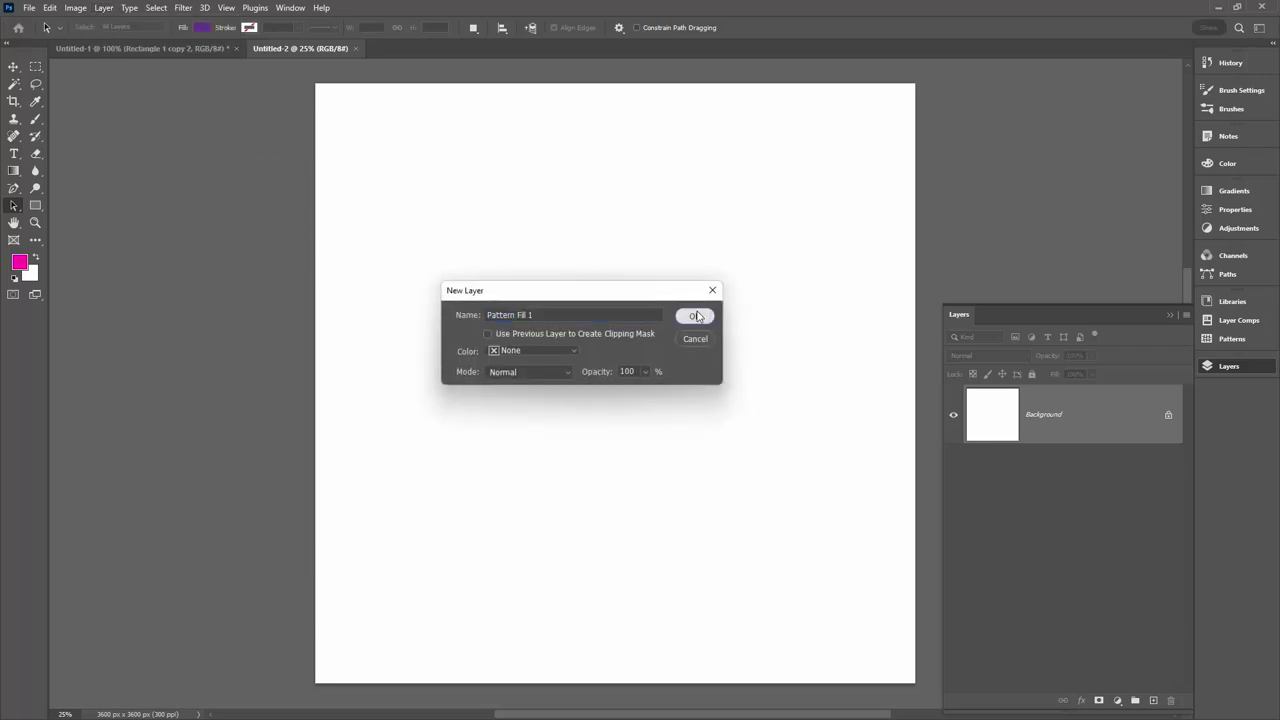
click(615, 210)
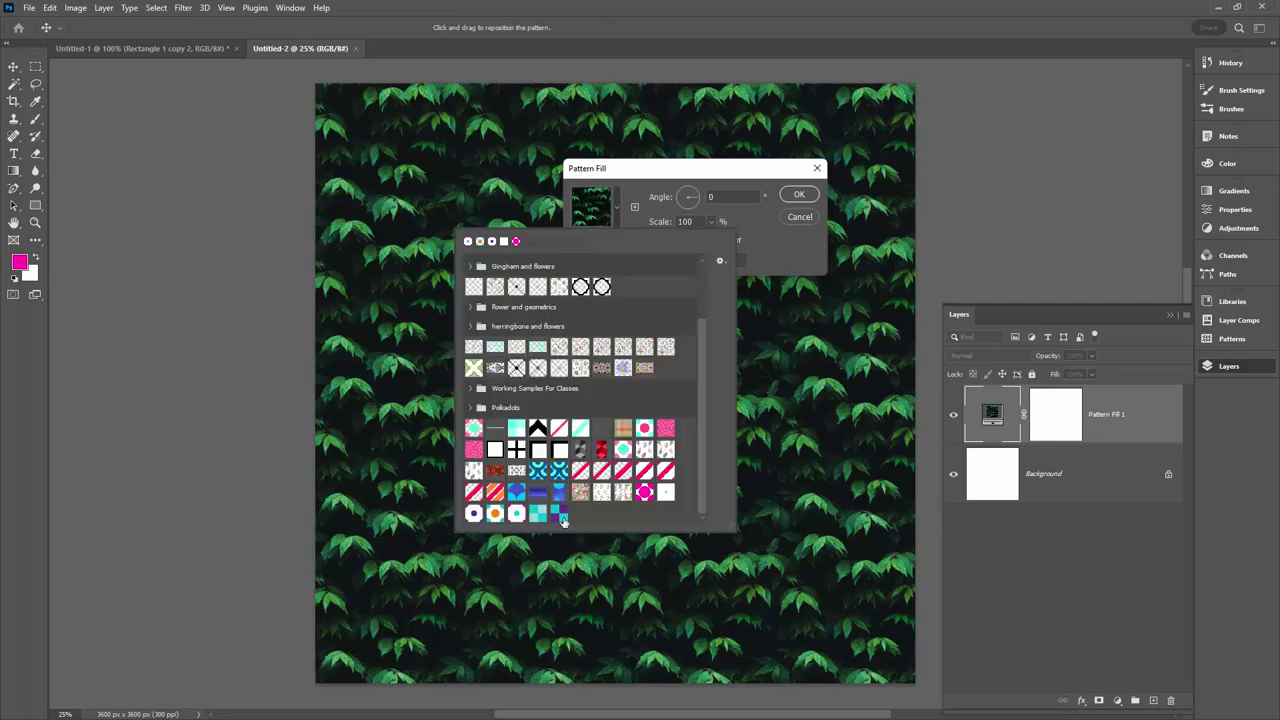
click(538, 514)
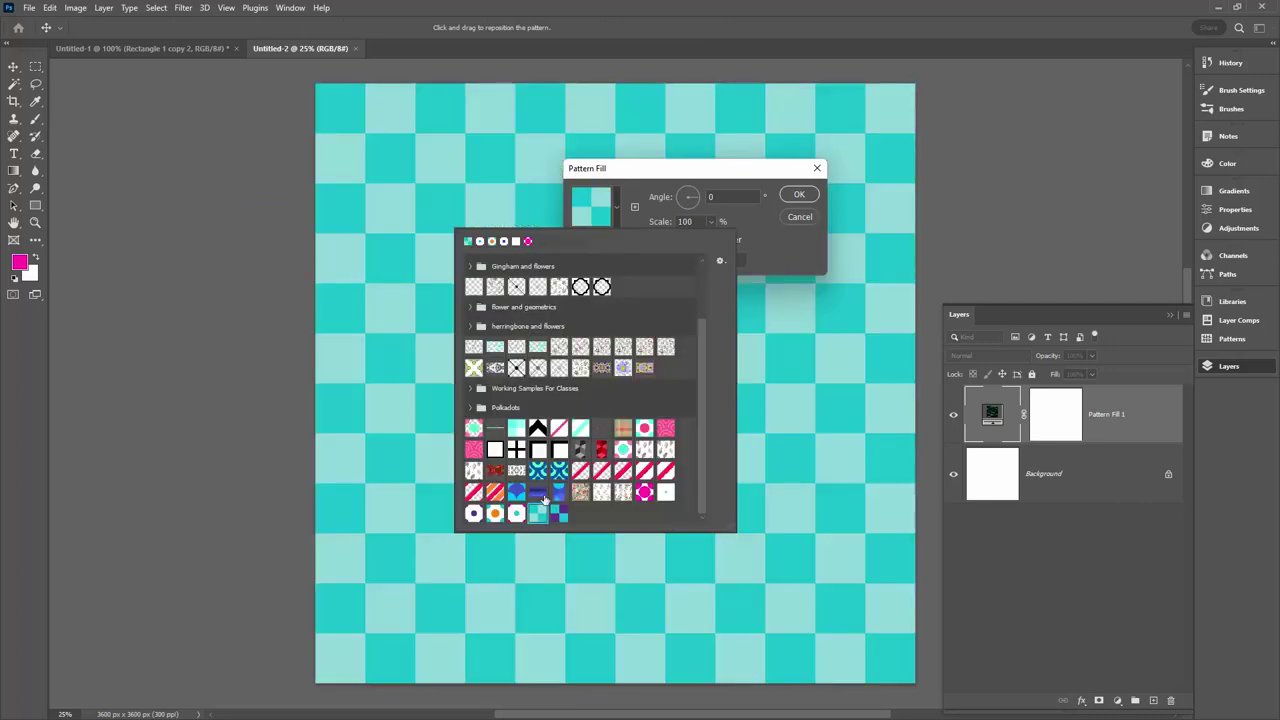
click(800, 195)
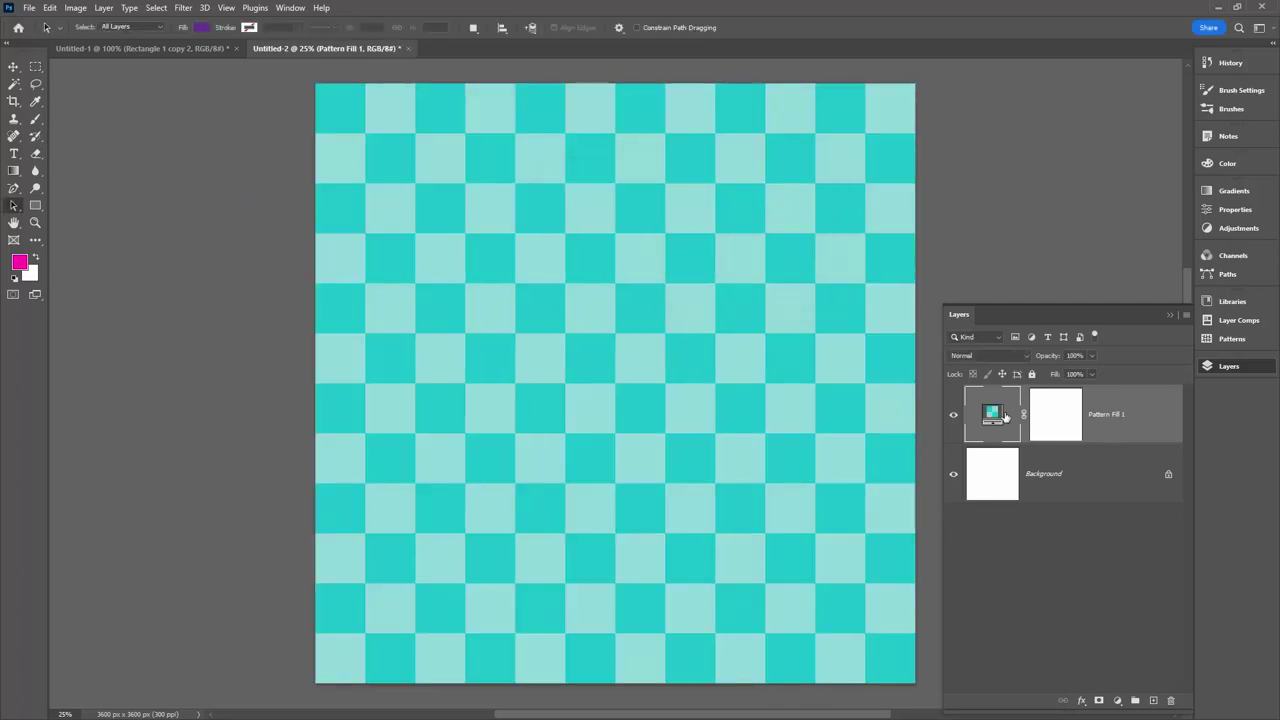
- Hide Pattern Fill 1 and add a new pattern fill layer named Pattern Fill 2
click(953, 415)
click(102, 8)
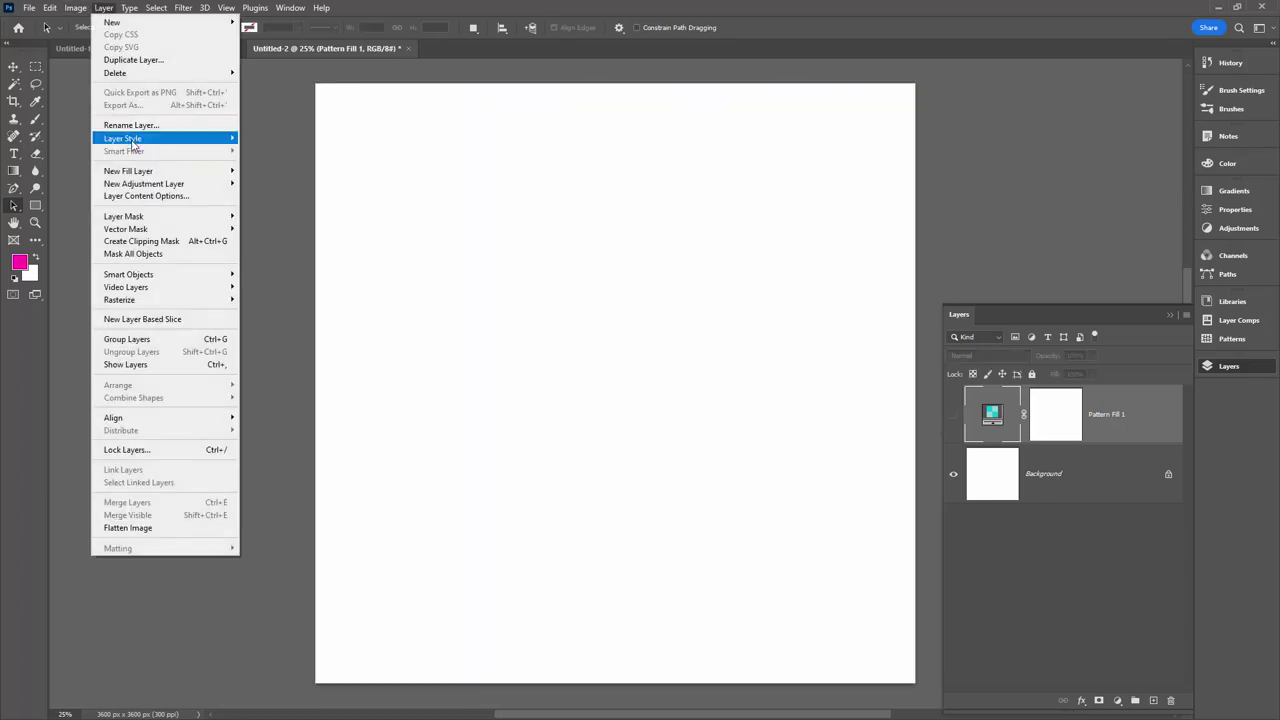
mouse_move(143, 173)
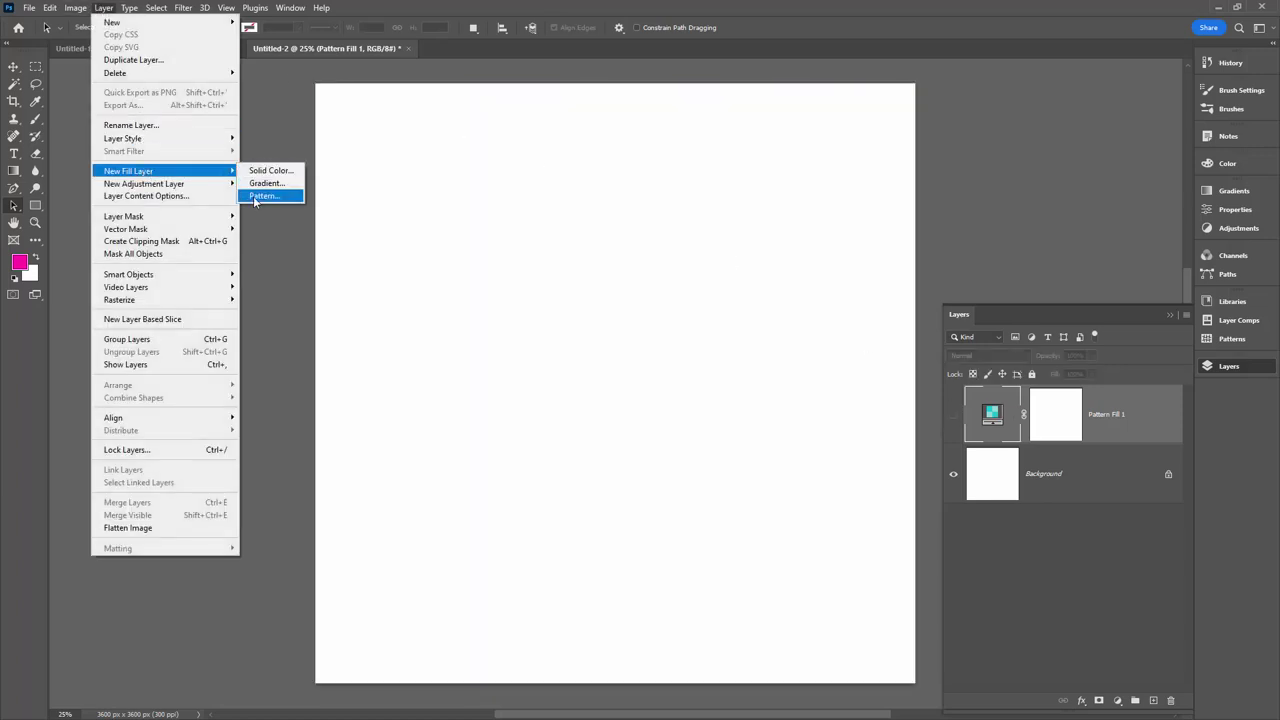
click(262, 194)
click(694, 316)
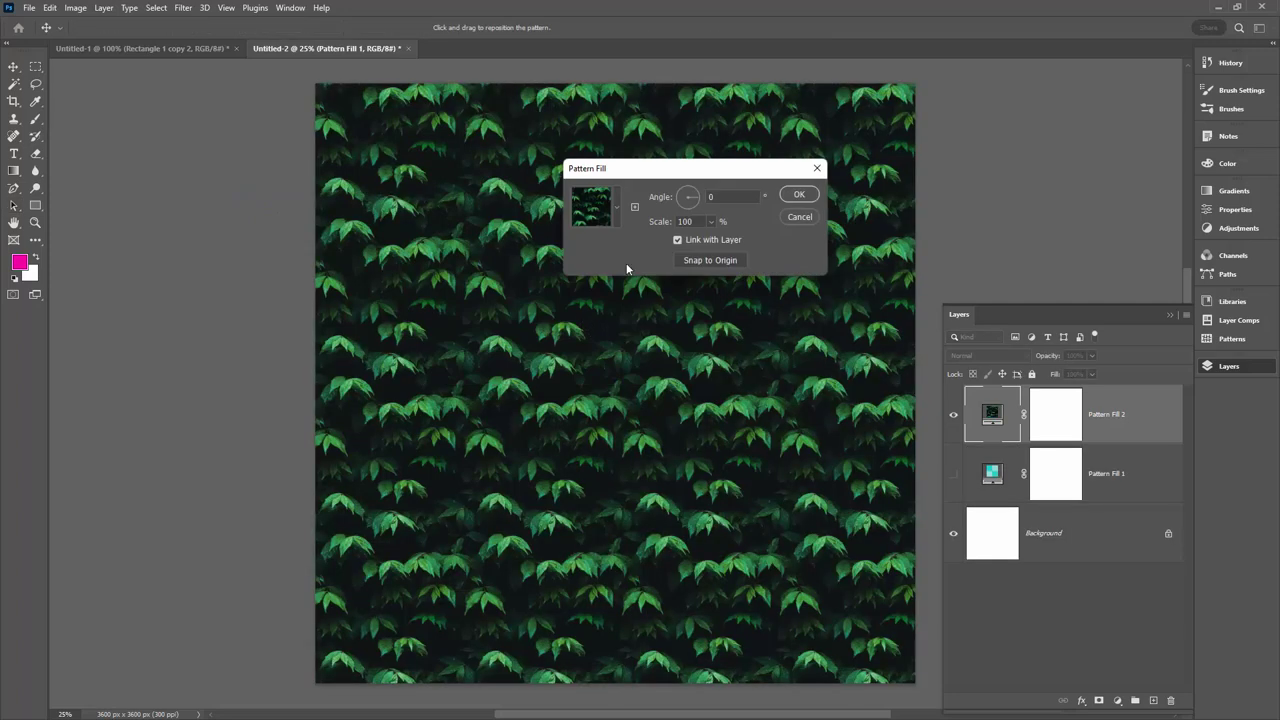
- Fill Pattern Fill 2 with the teal and purple checkerboard pattern
click(612, 222)
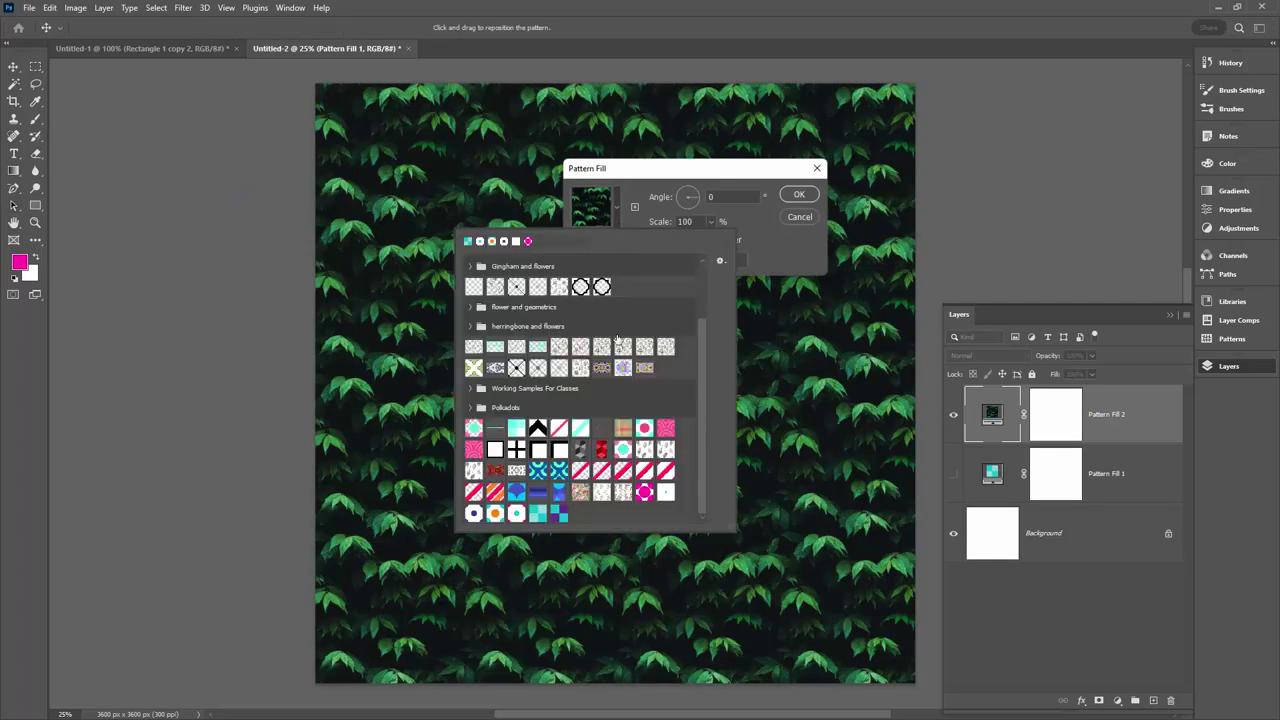
click(558, 514)
click(799, 194)
click(799, 194)
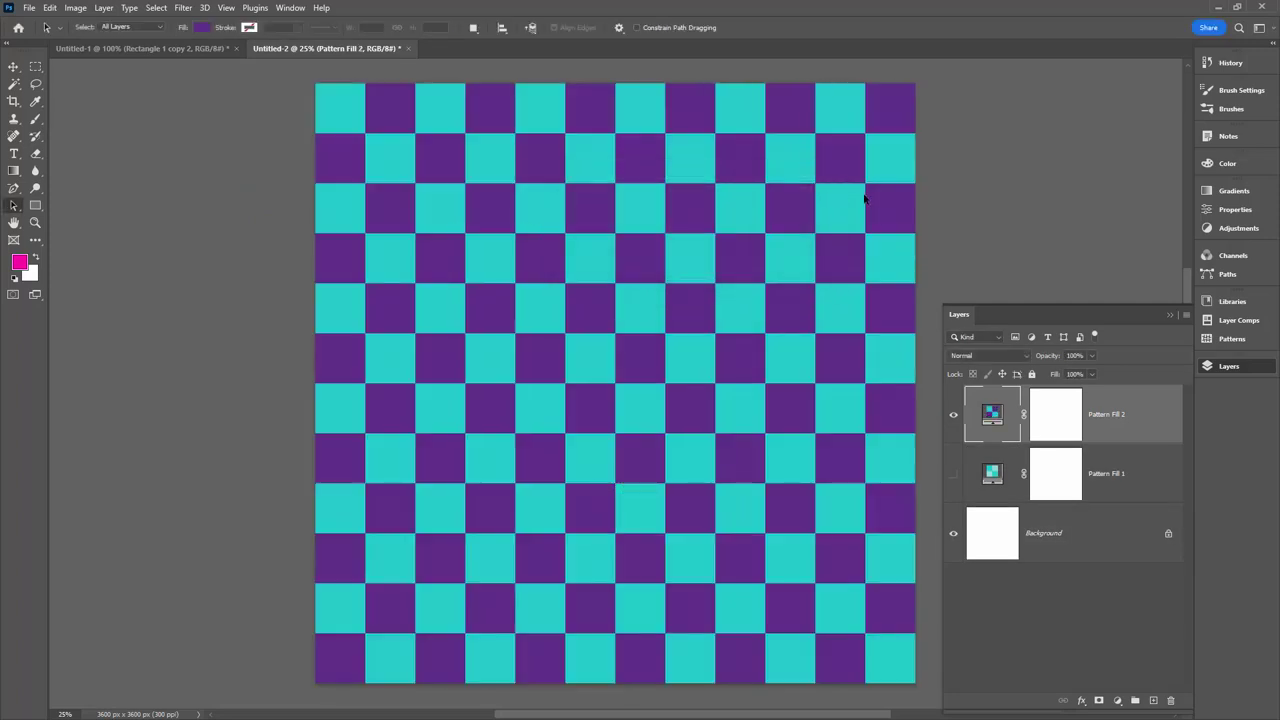
- Turn Pattern Fill 1 back on, then toggle Pattern Fill 2 off and on twice to compare checkerboards
click(1067, 601)
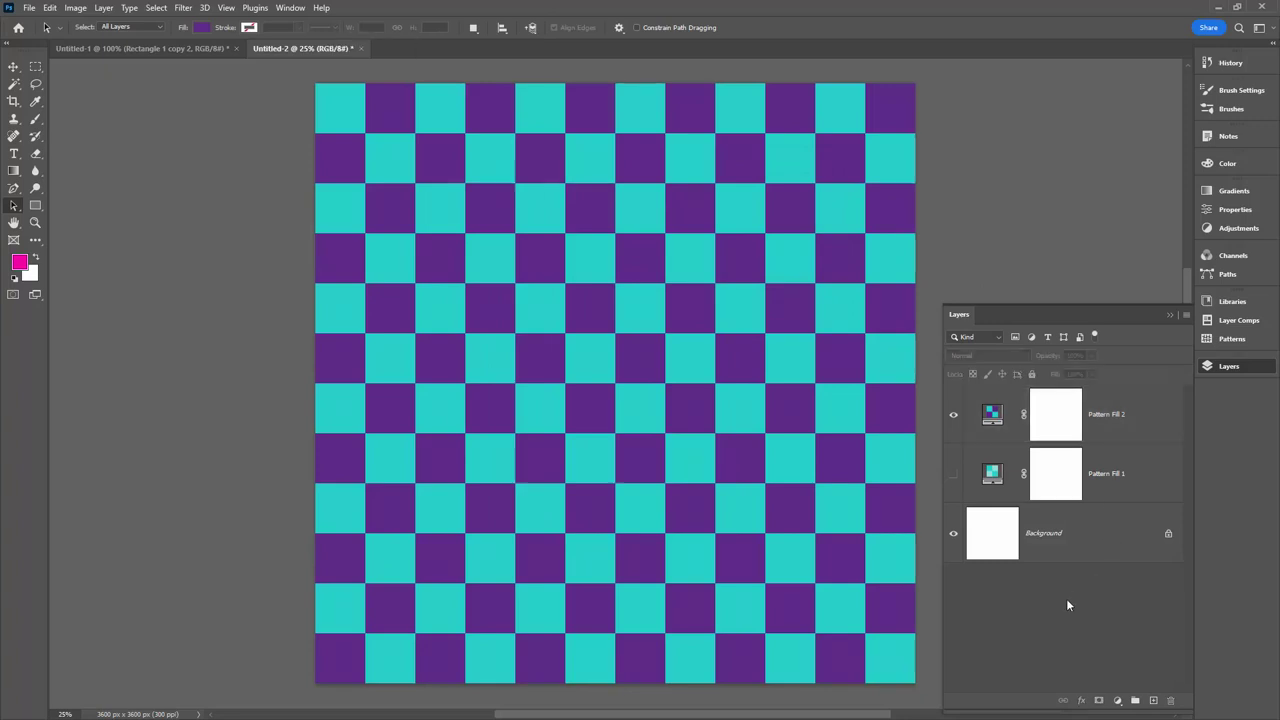
click(953, 474)
click(953, 414)
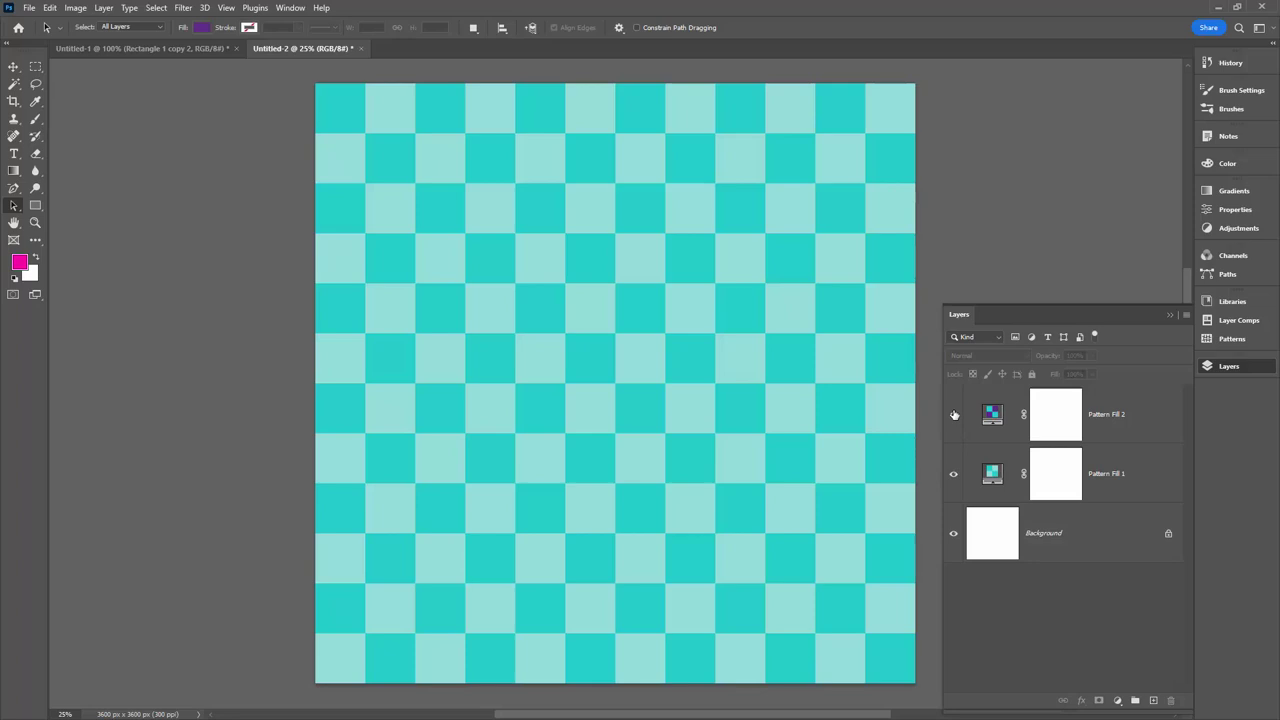
click(953, 414)
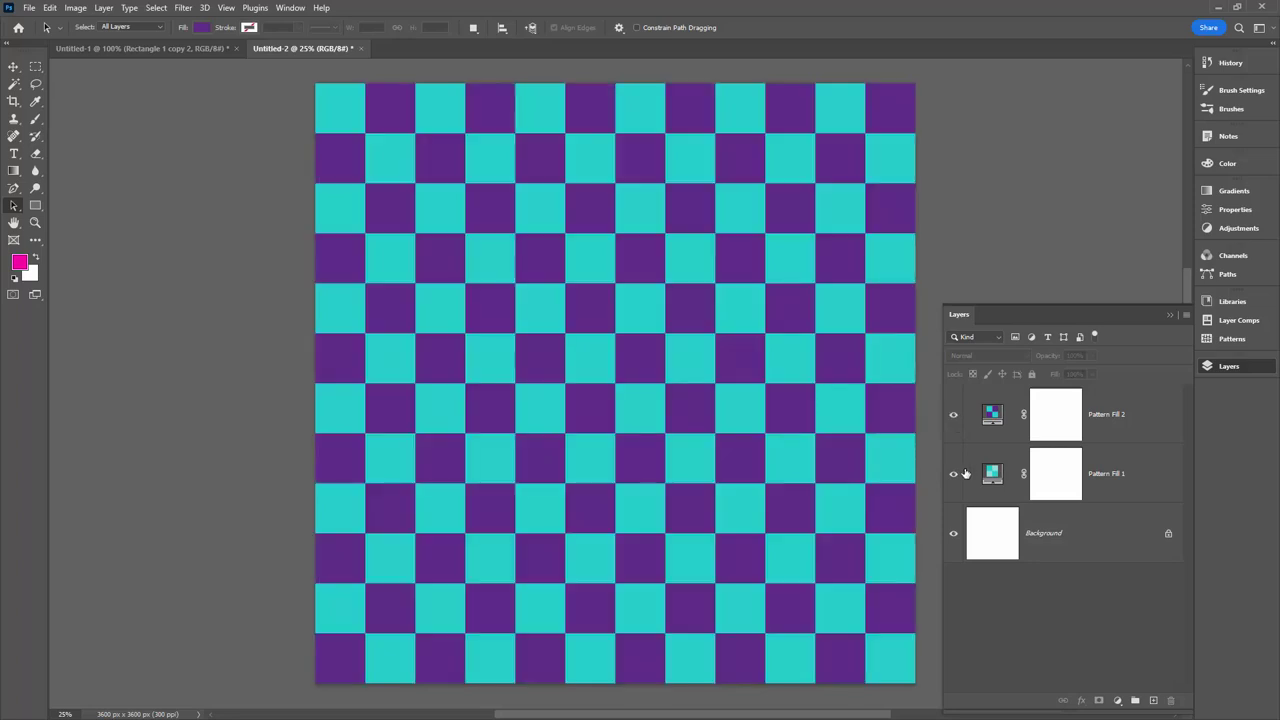
click(953, 414)
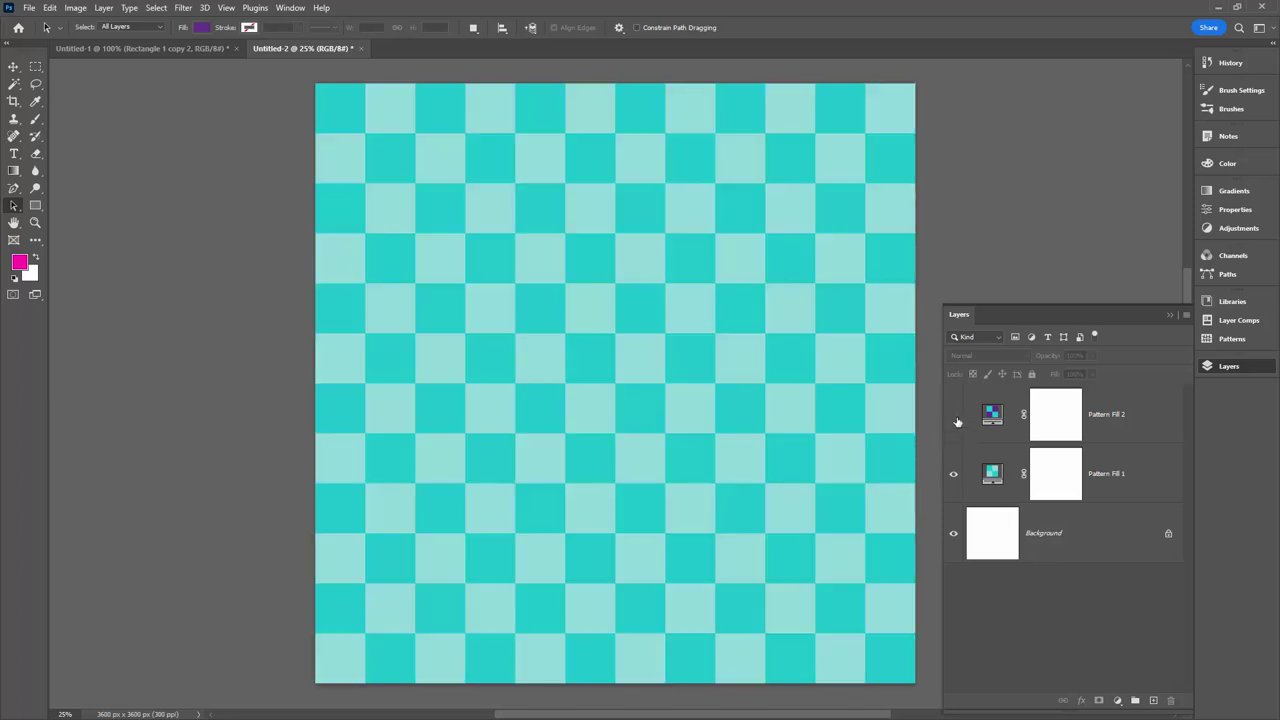
click(953, 414)
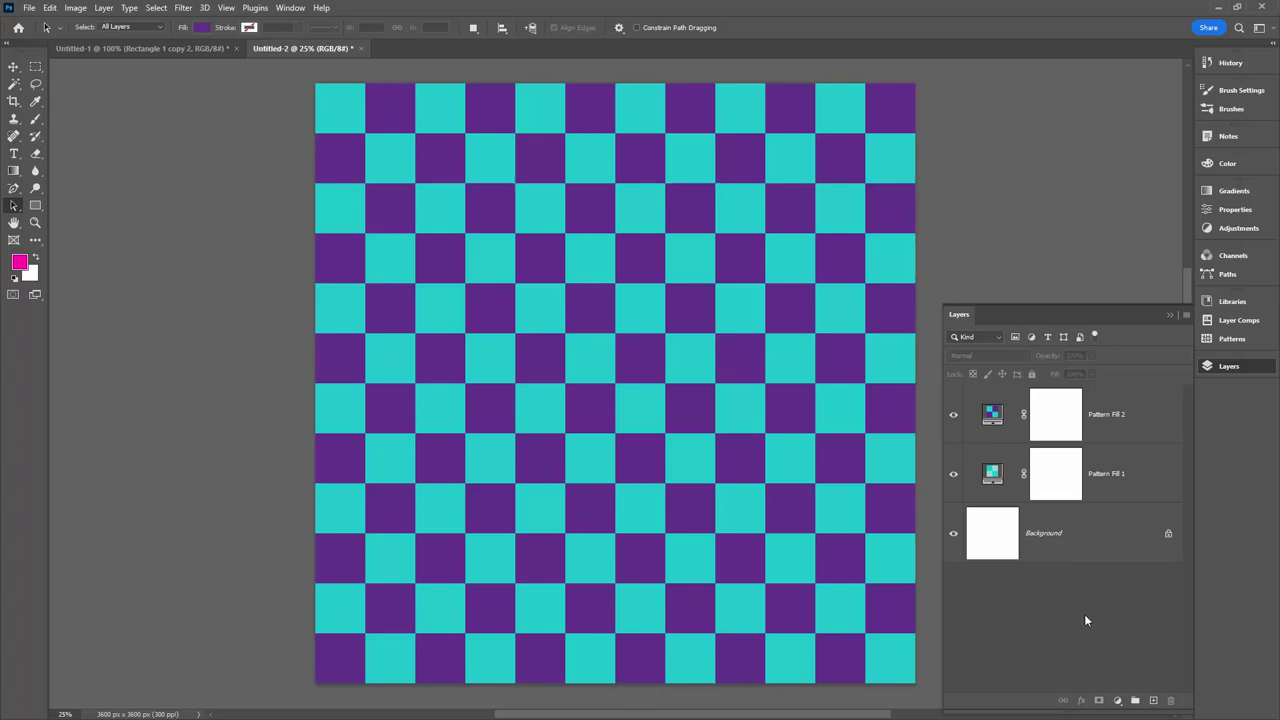